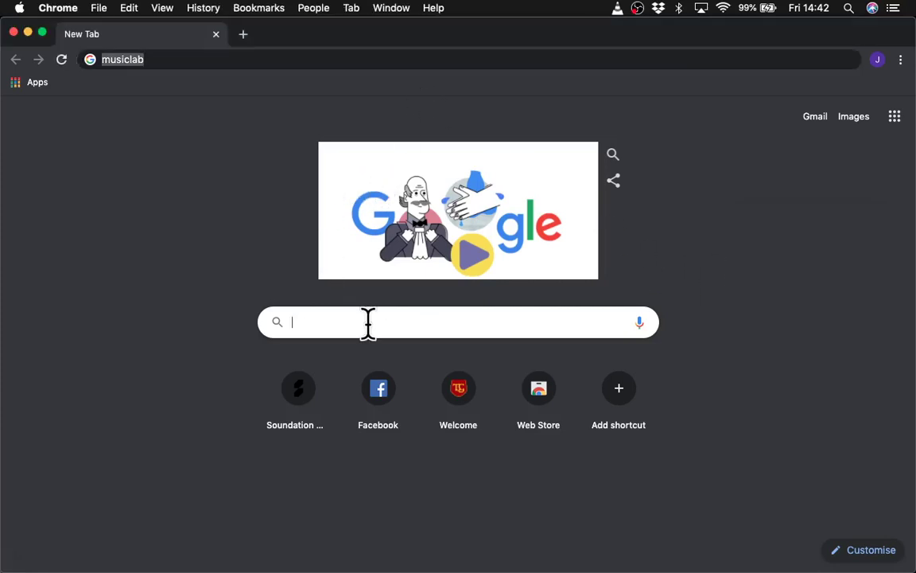
Step: Search Google for 'musiclab' from the Chrome address bar
text(m)
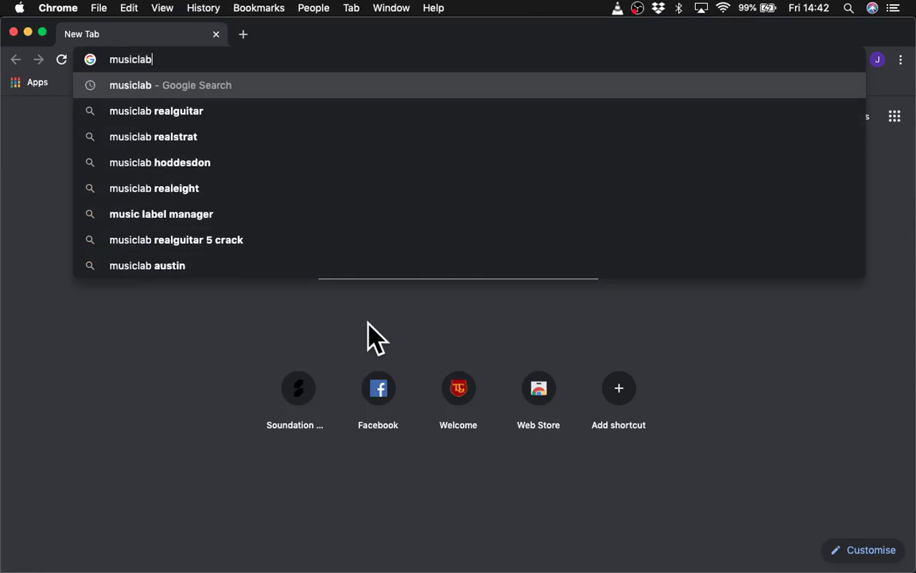
key(Return)
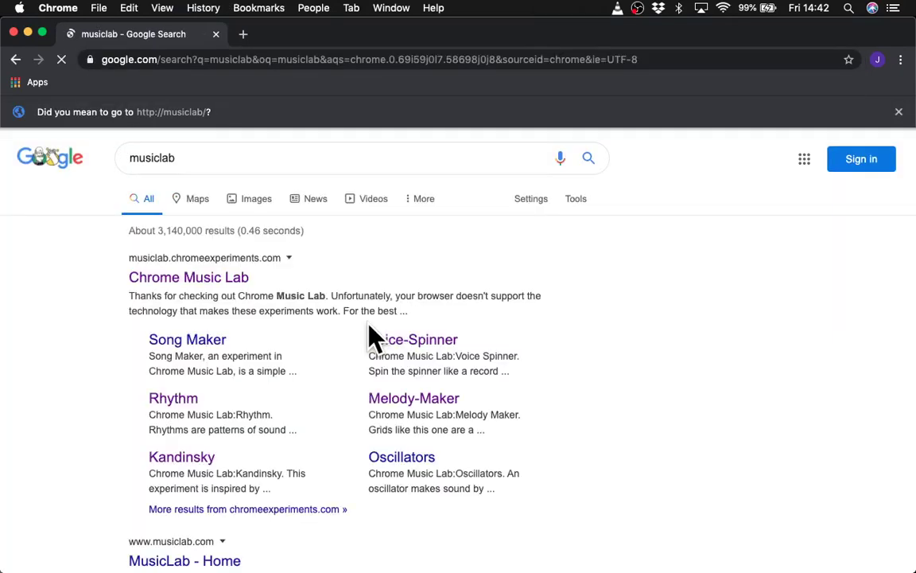
Step: Open the Chrome Music Lab site from the results and browse its experiments grid
click(195, 291)
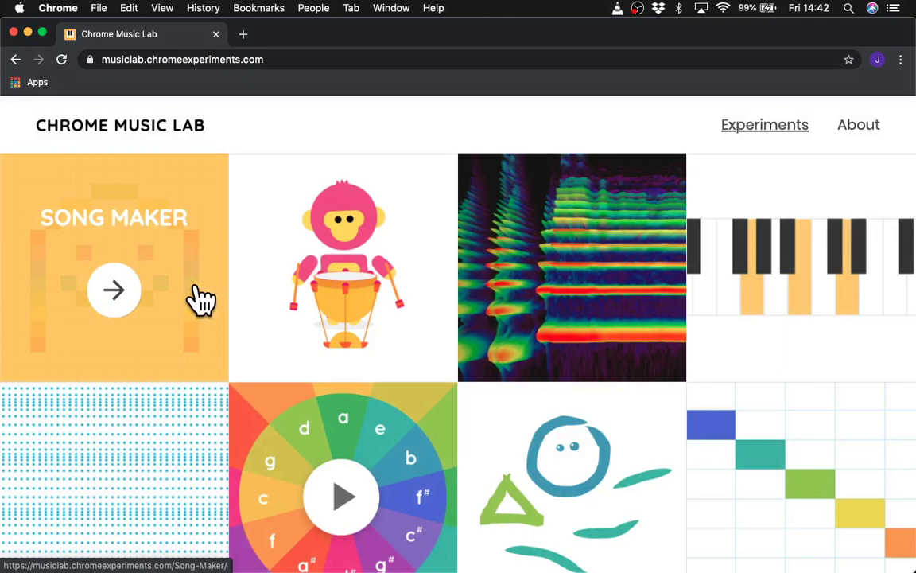
scroll(300, 300, down, 3)
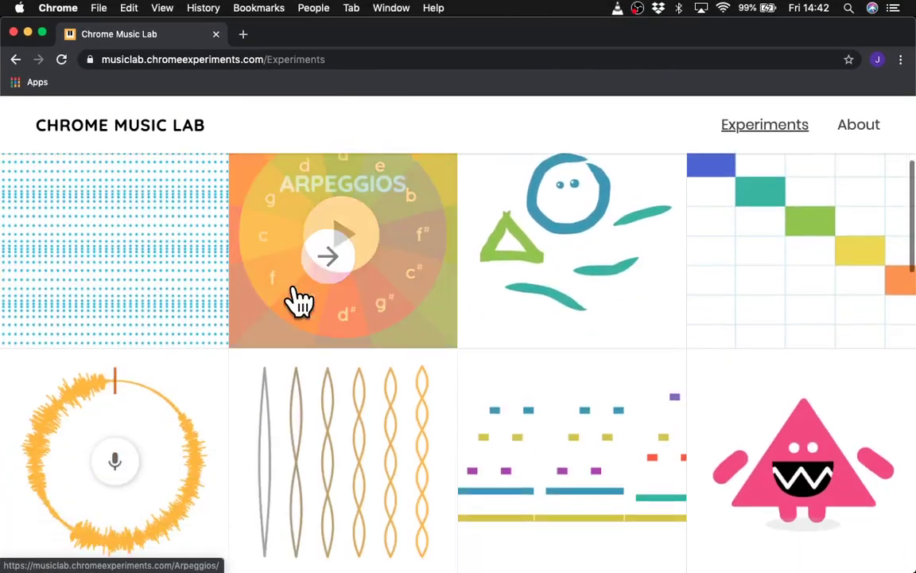
scroll(300, 301, down, 6)
scroll(298, 302, up, 8)
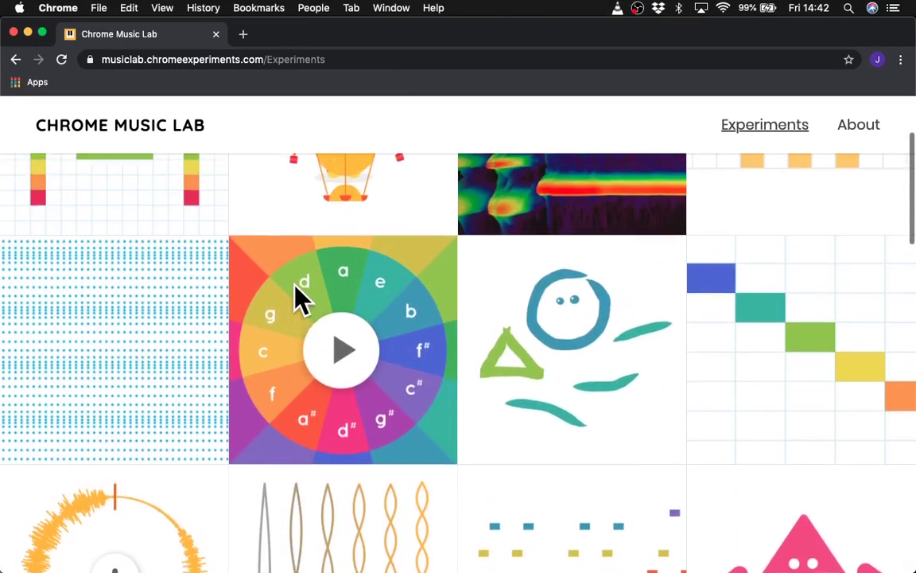
scroll(295, 284, up, 2)
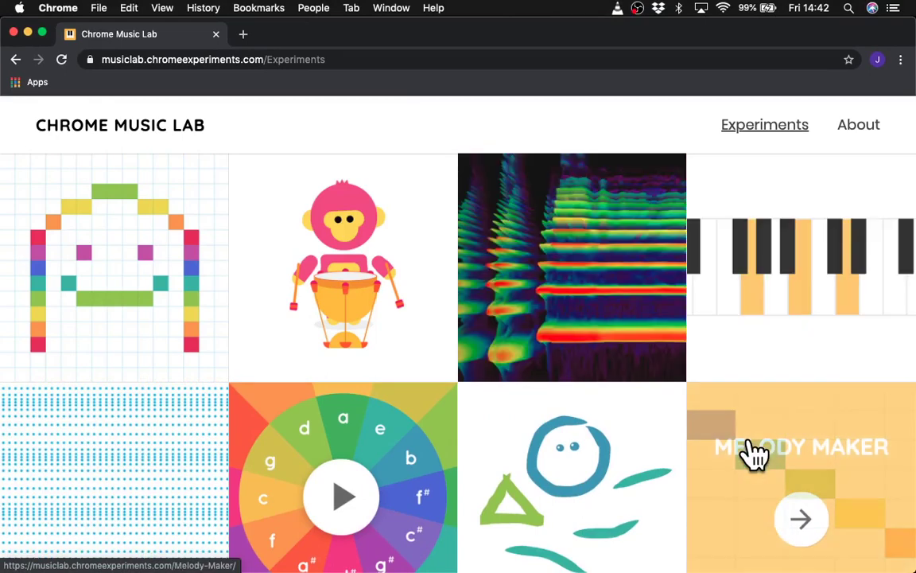
click(825, 449)
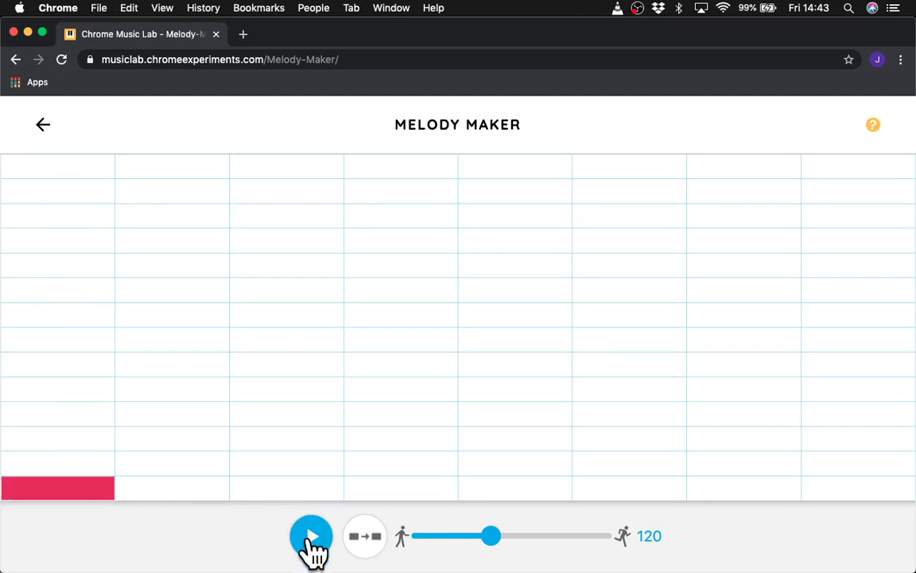
Step: Start the melody looping at tempo 120 and add a low note in column 3
click(311, 537)
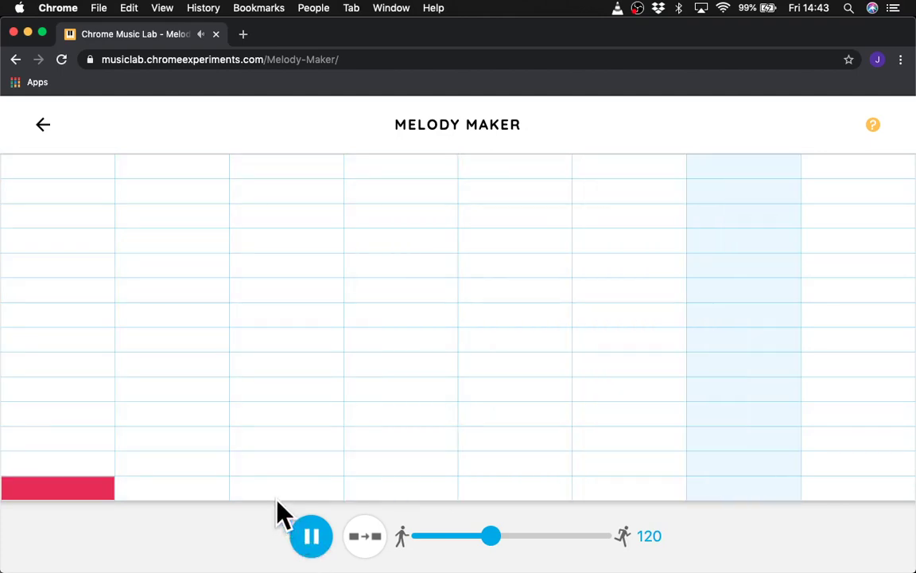
click(270, 492)
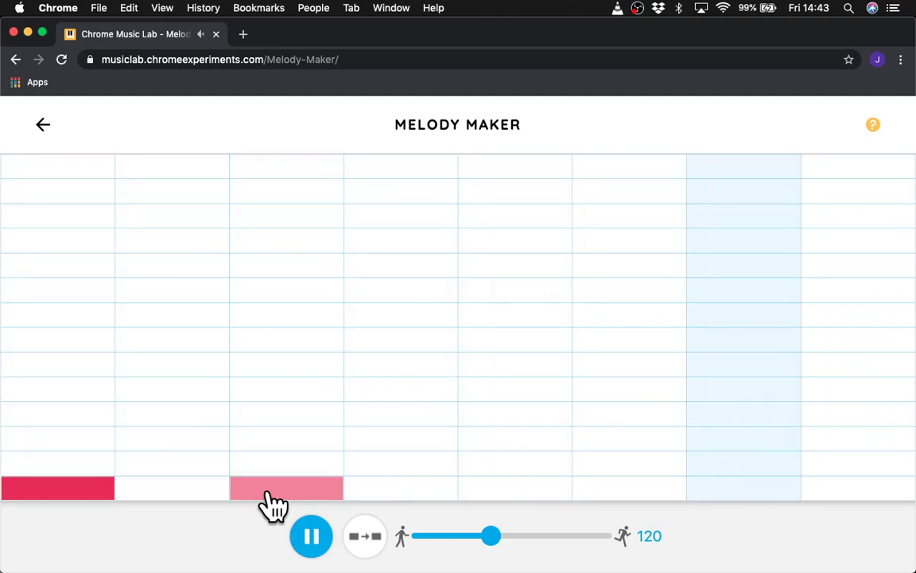
Step: Place rising notes in columns 2–8, ending on the top row, then raise column 1's note high
click(196, 394)
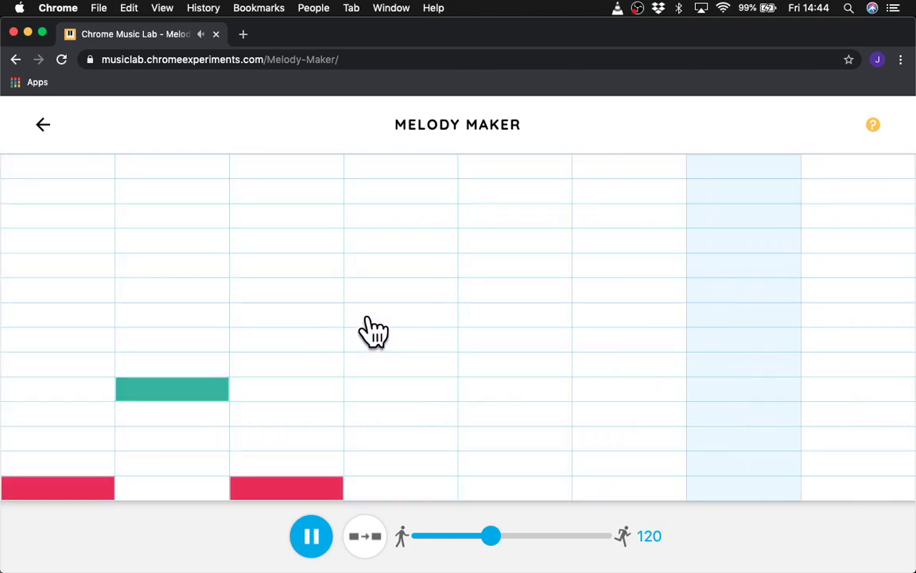
click(369, 318)
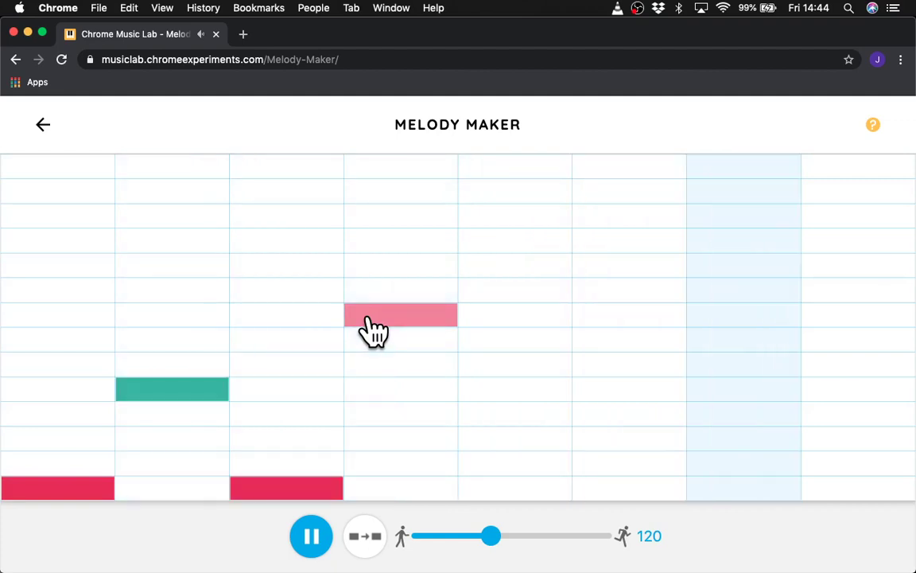
click(515, 269)
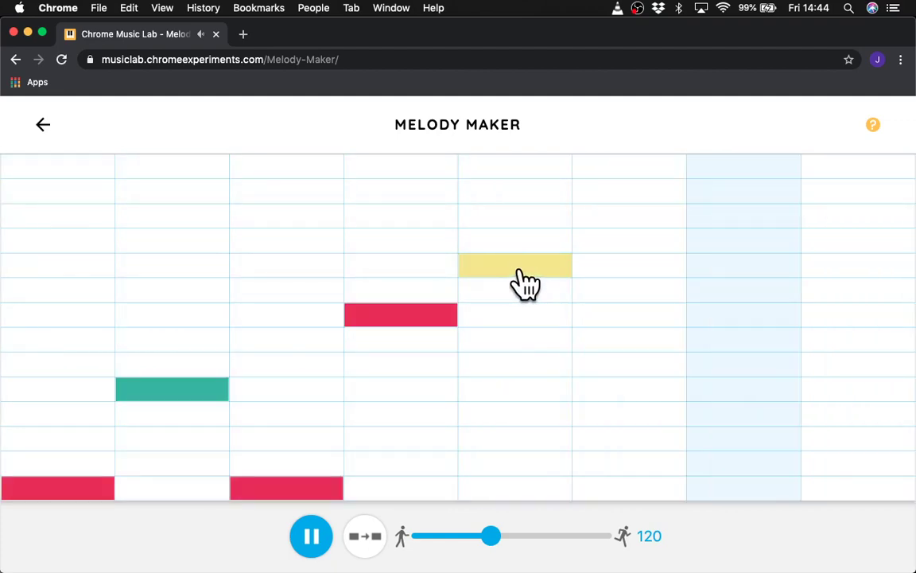
click(626, 245)
click(721, 219)
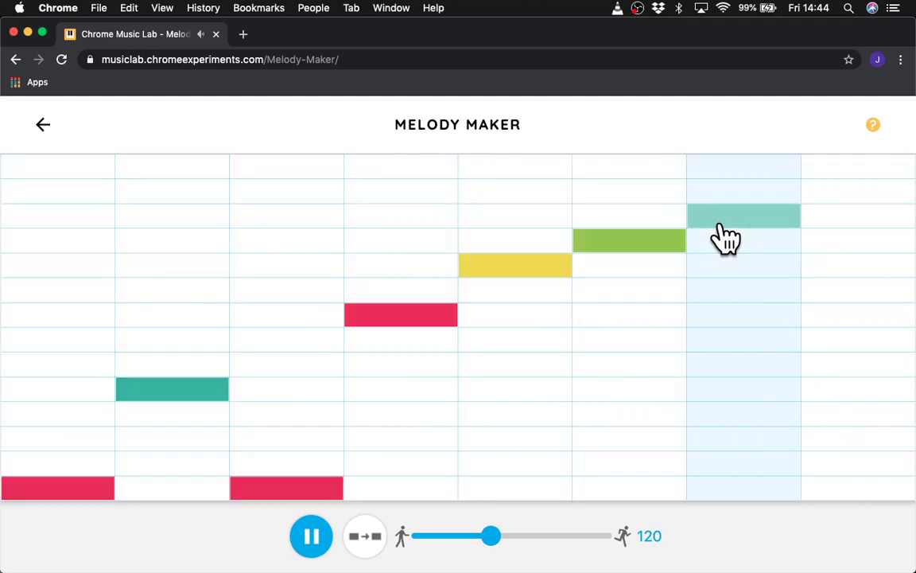
click(846, 169)
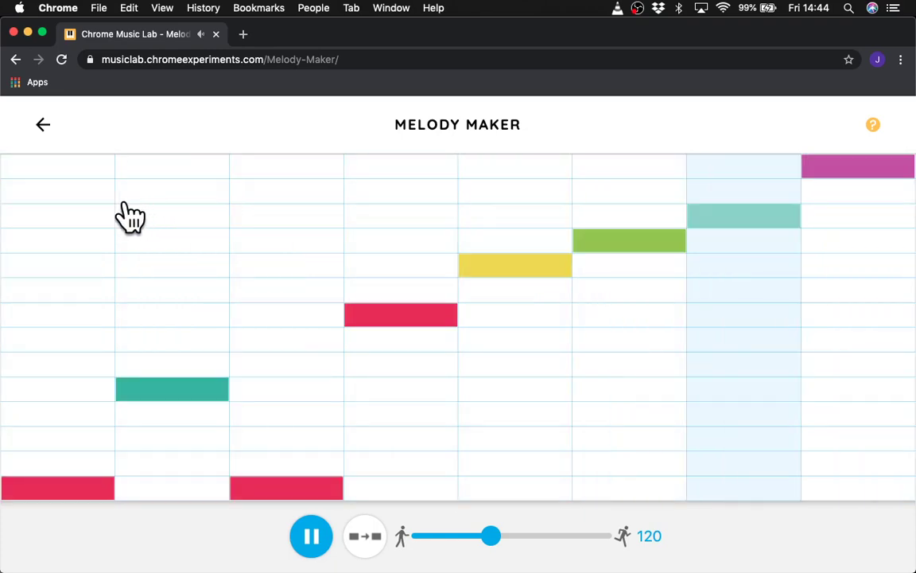
click(90, 216)
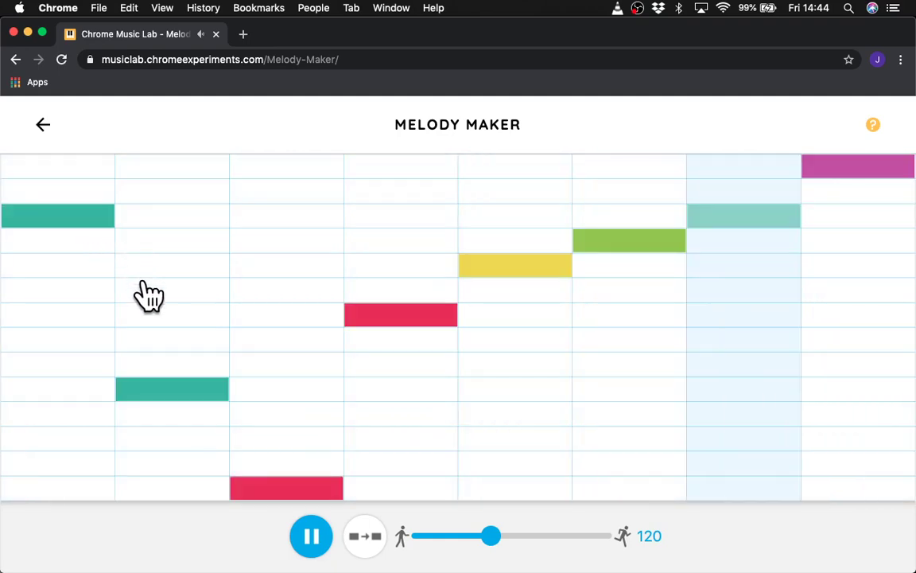
Step: Raise column 2, put column 3 on the top row, lower column 8, and return column 1 to the bottom
click(147, 291)
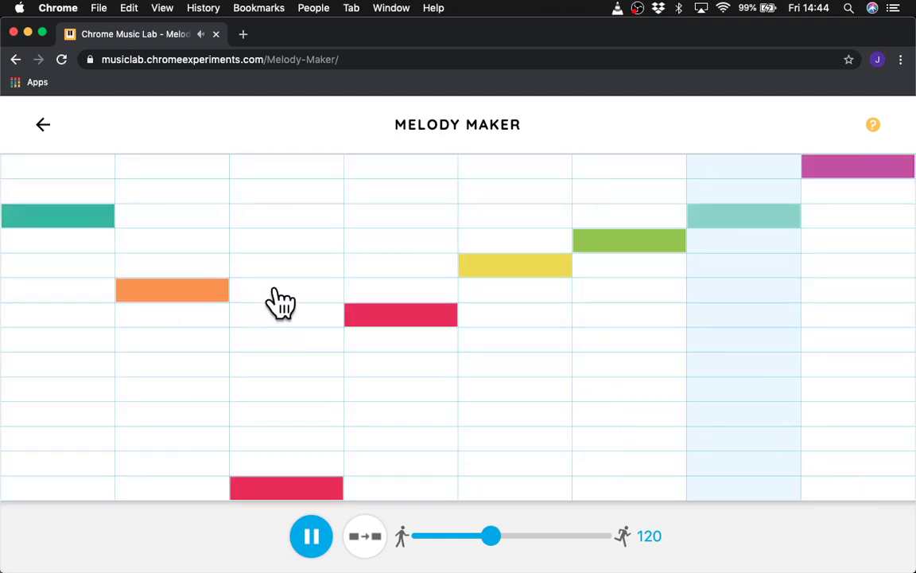
click(287, 167)
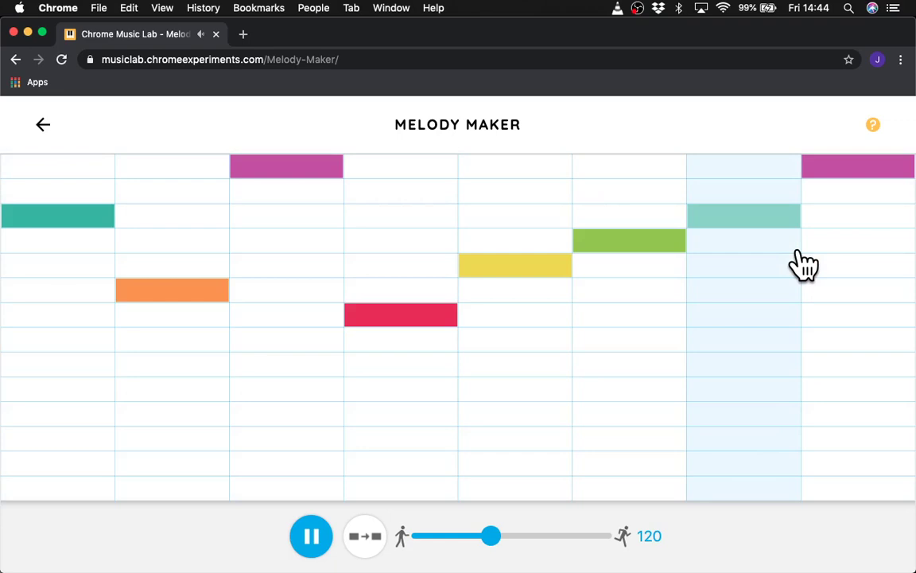
click(818, 247)
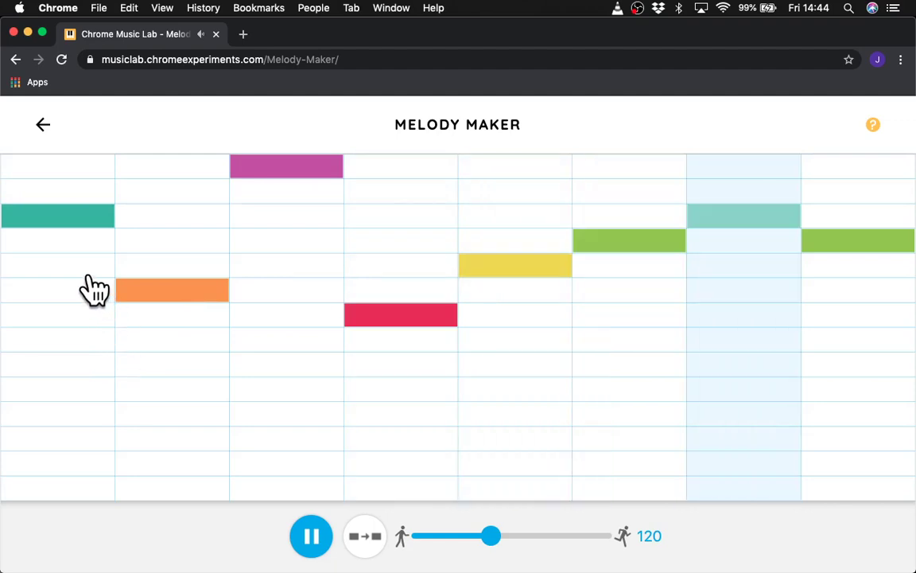
click(67, 315)
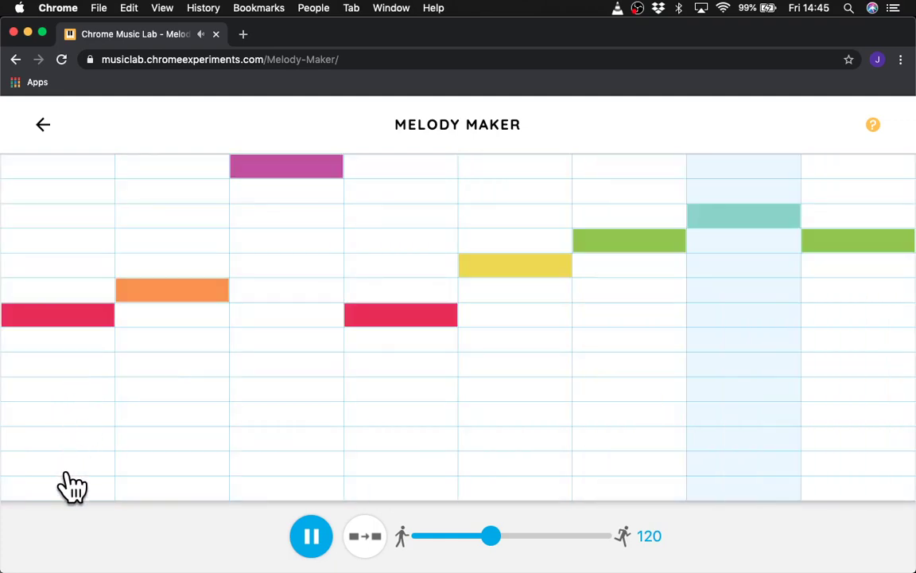
click(59, 488)
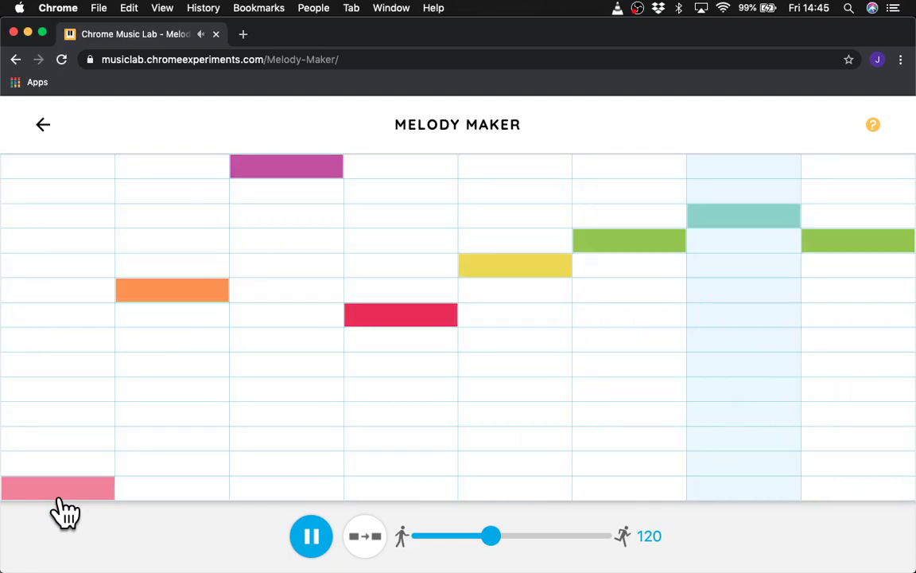
click(83, 481)
click(368, 319)
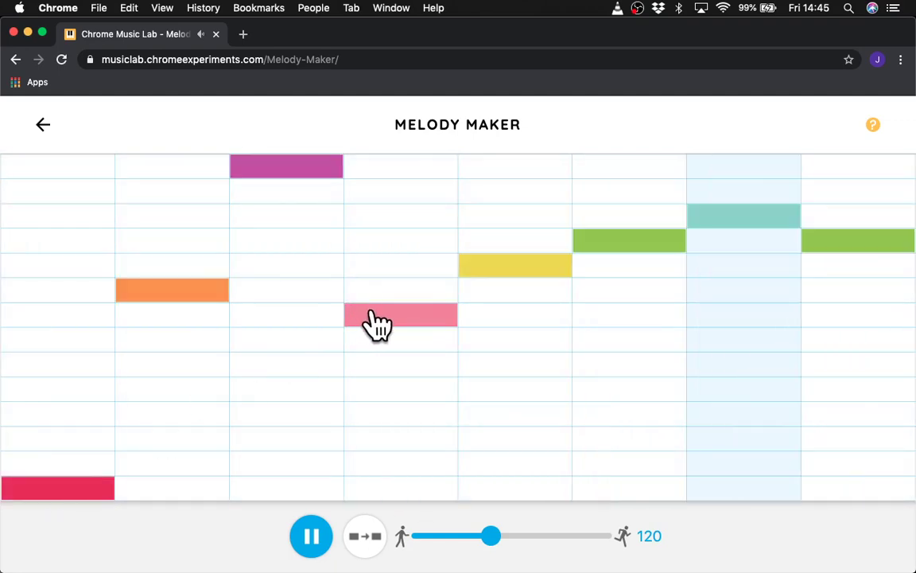
click(374, 320)
click(94, 490)
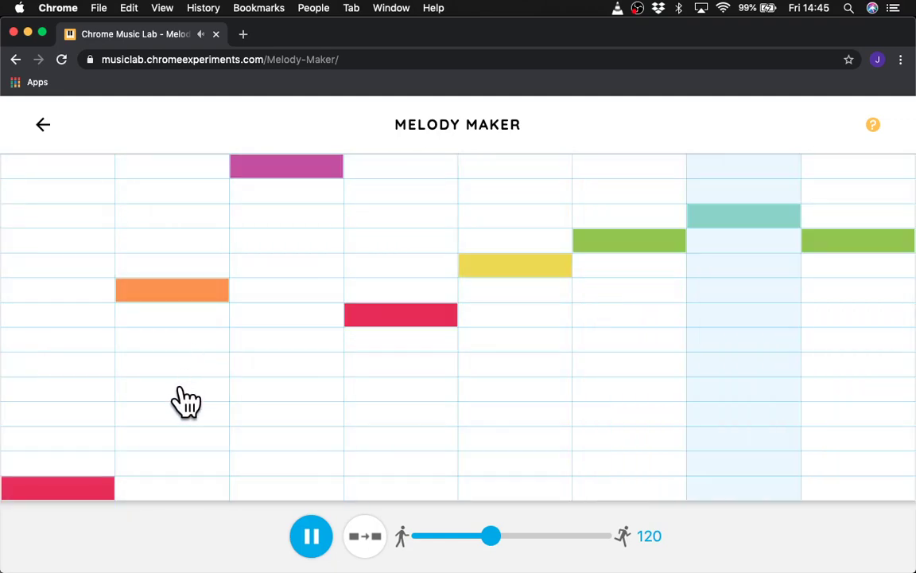
Step: Set columns 2 and 5 to teal, column 7 to yellow, and column 8 to high teal
click(185, 397)
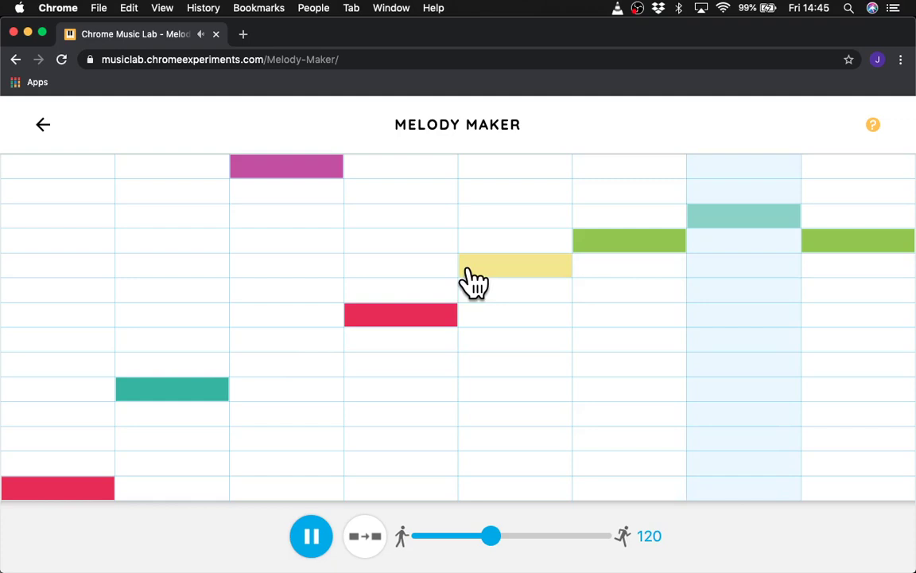
click(525, 221)
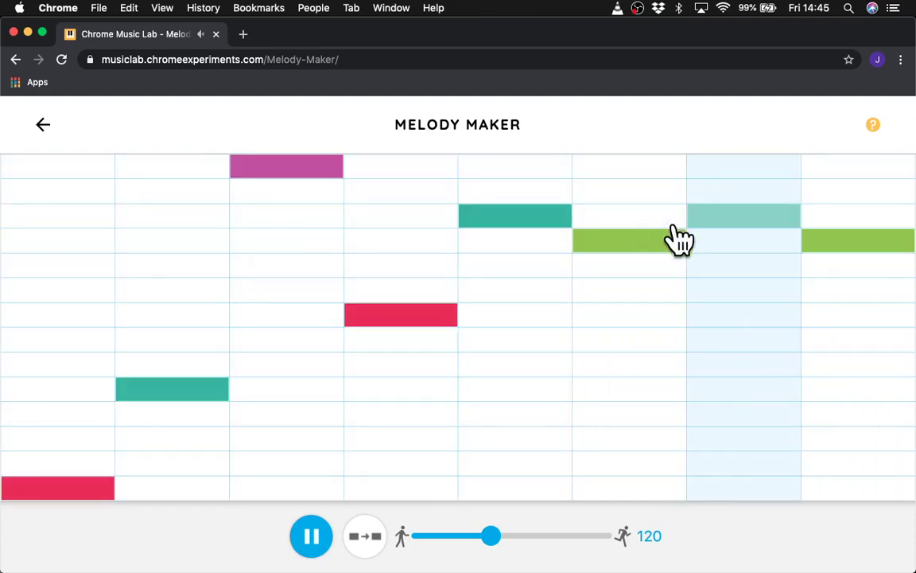
click(754, 268)
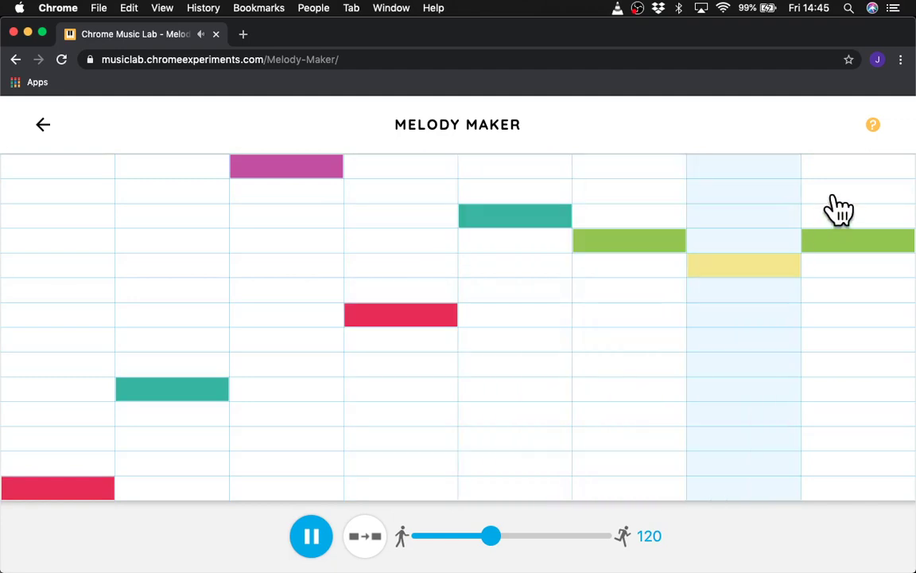
click(839, 220)
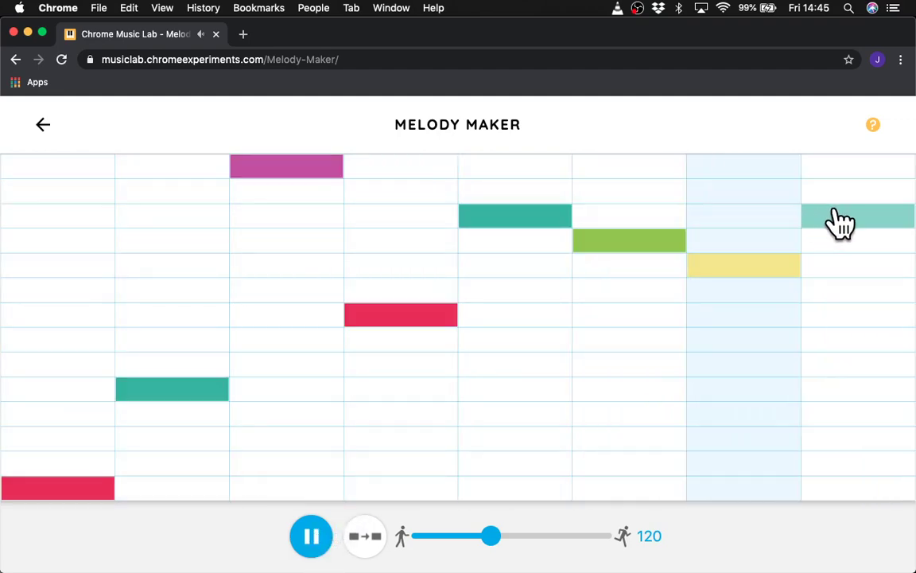
Step: Delete the notes in columns 2–8, keeping only column 1's lowest note, and pause playback
click(842, 223)
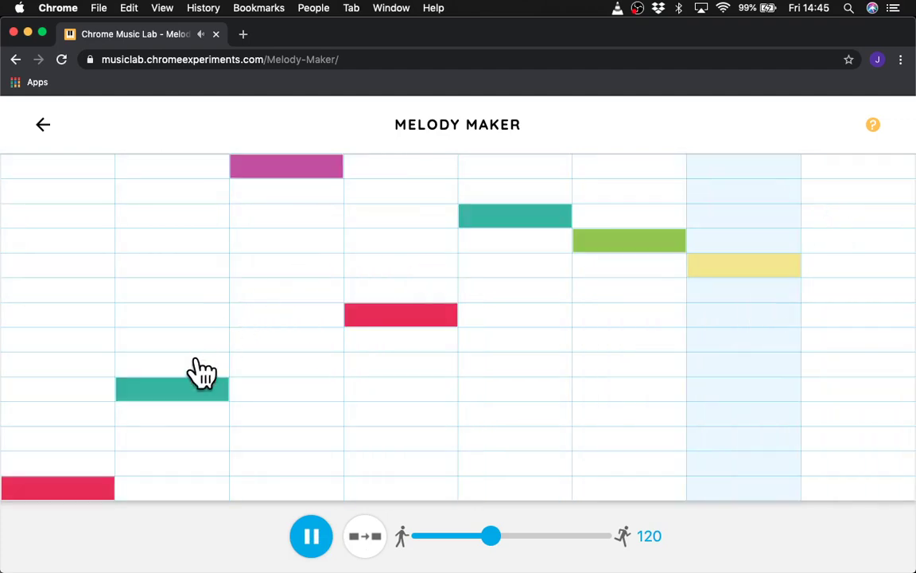
click(183, 388)
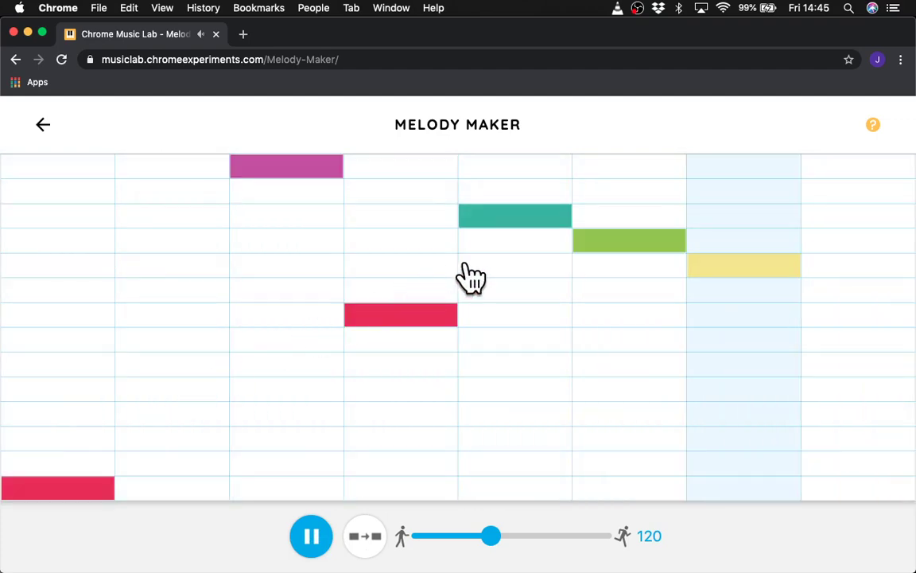
click(614, 226)
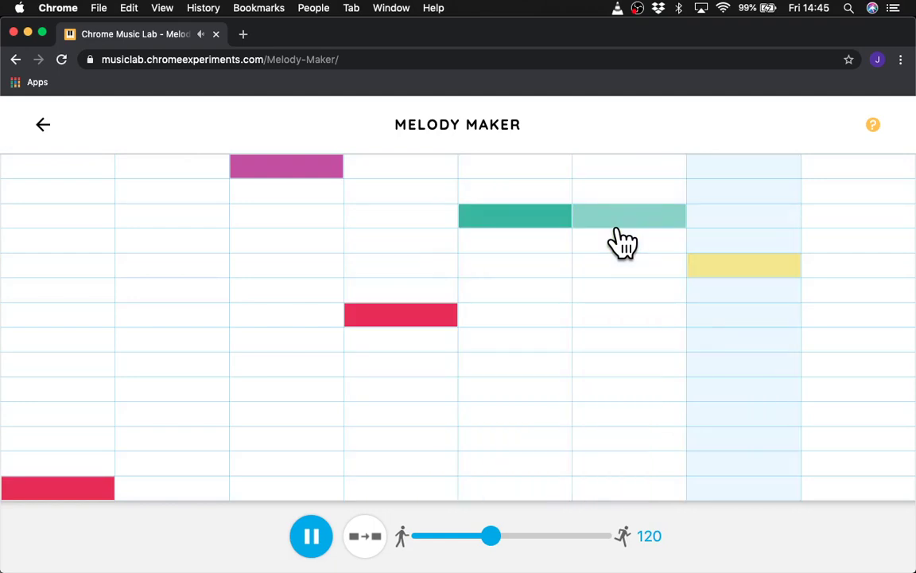
click(636, 212)
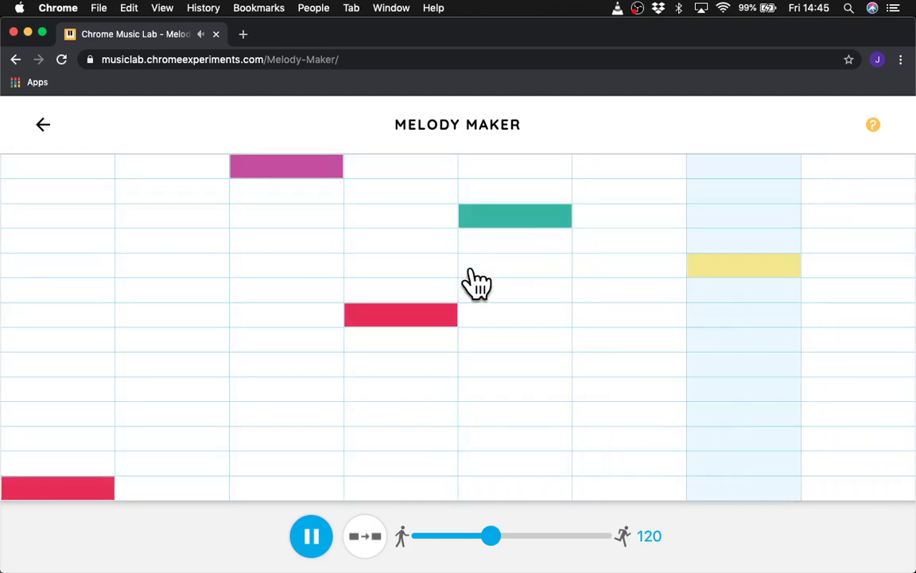
click(419, 315)
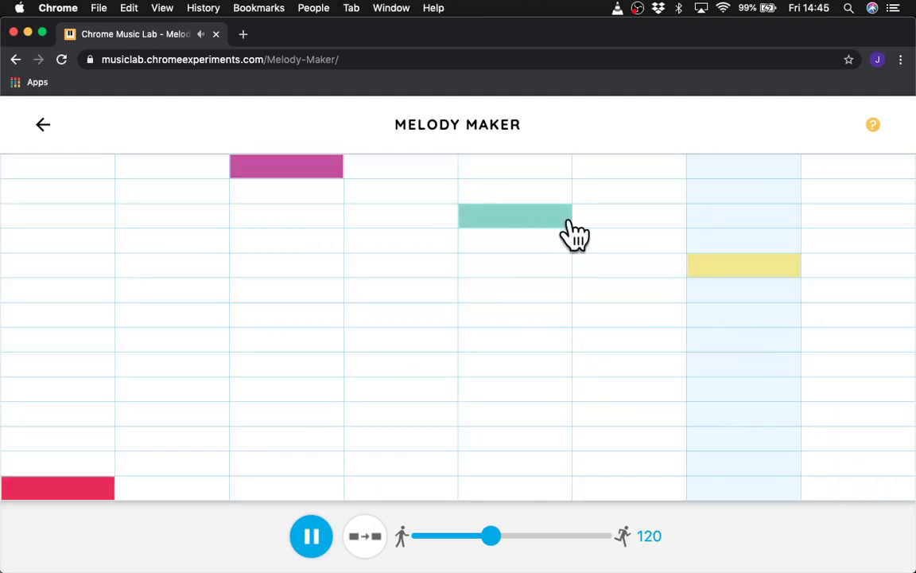
click(546, 223)
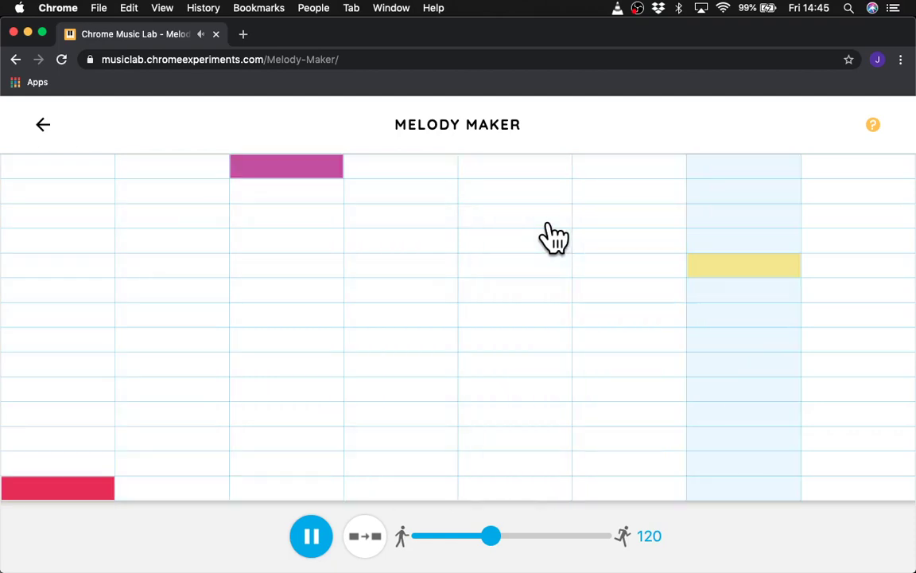
click(312, 176)
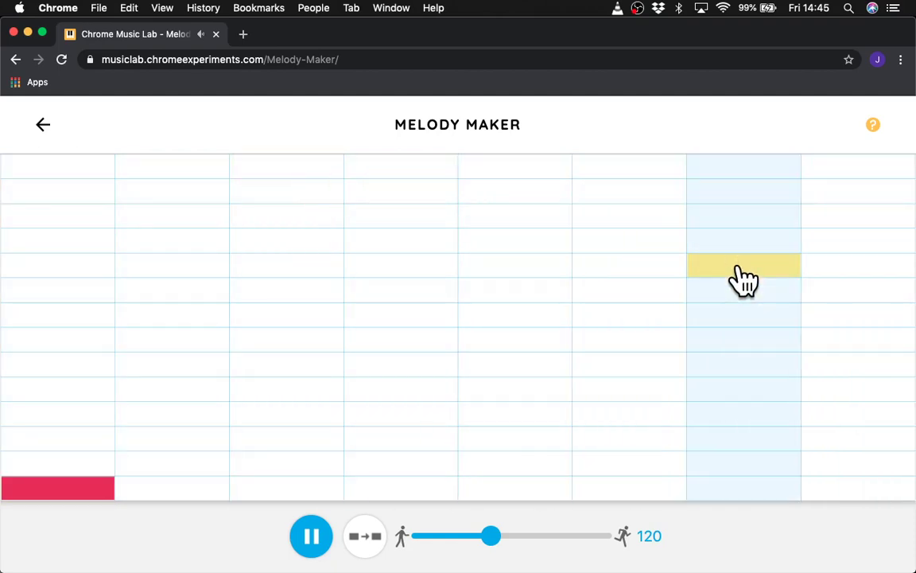
click(743, 278)
click(311, 537)
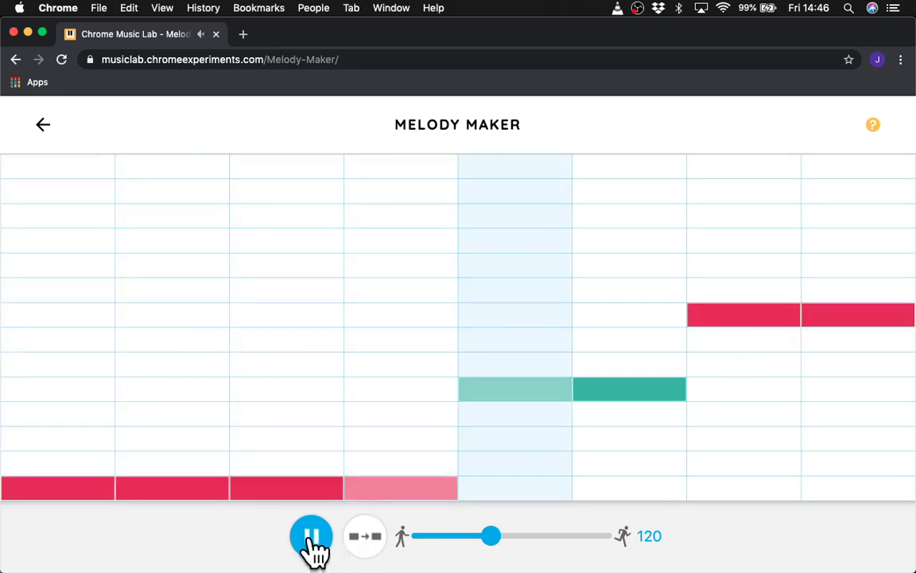
Step: Turn on the harmony echo layer so grey answering notes play with the loop
click(370, 538)
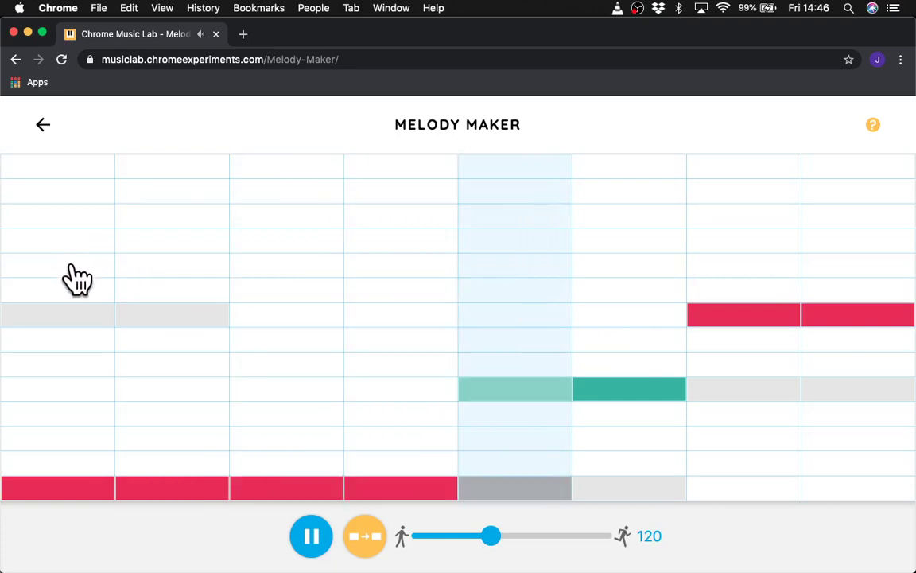
Step: Move columns 1–6 to yellow, teal, top pink, green, orange and pink, then column 3 to red
click(70, 265)
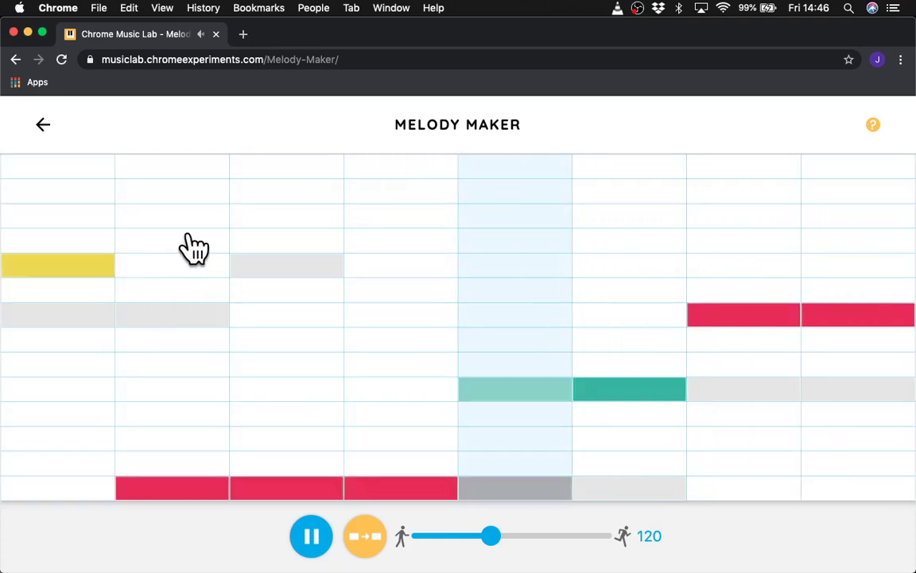
click(192, 216)
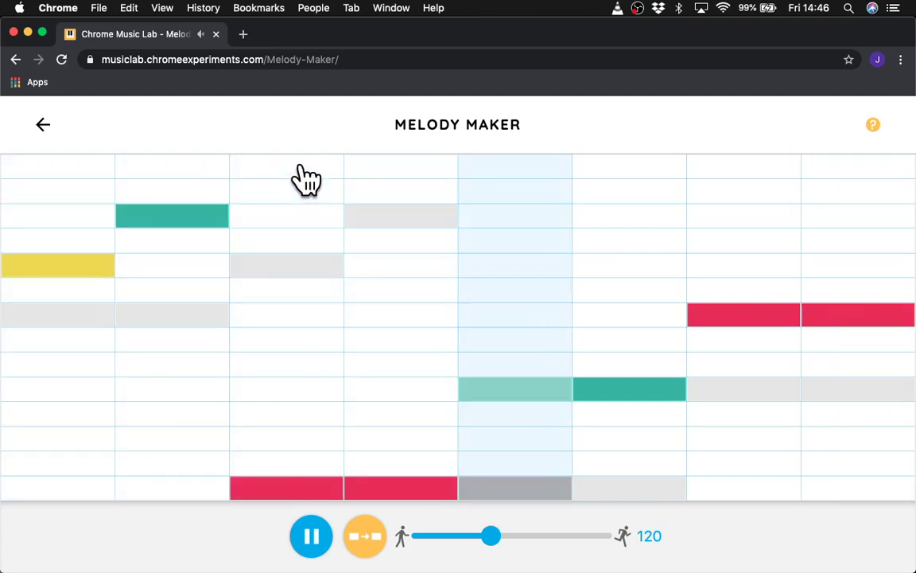
click(301, 169)
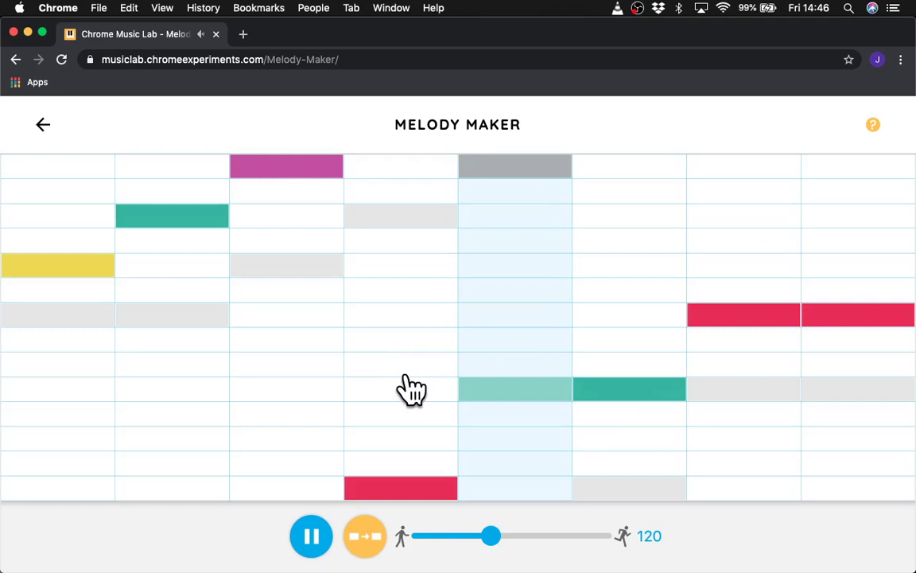
click(375, 414)
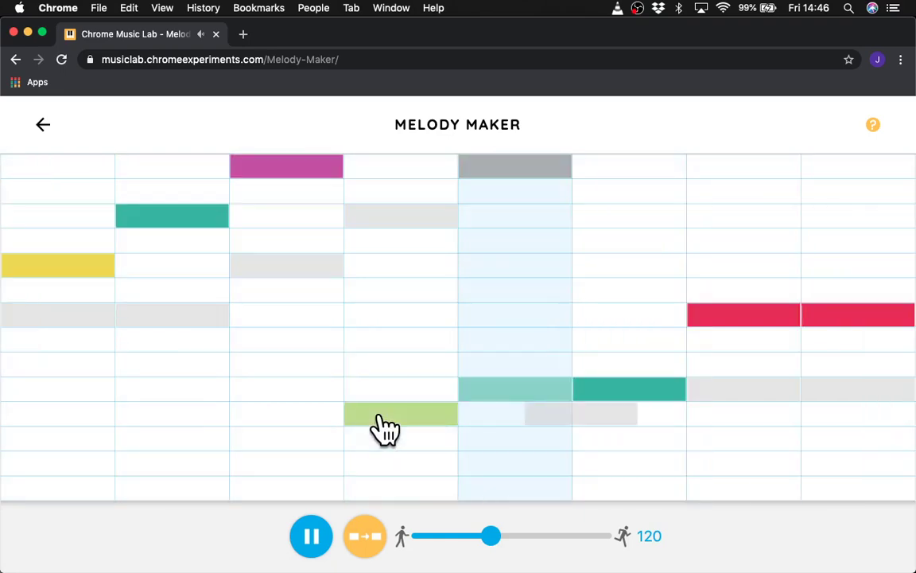
click(509, 289)
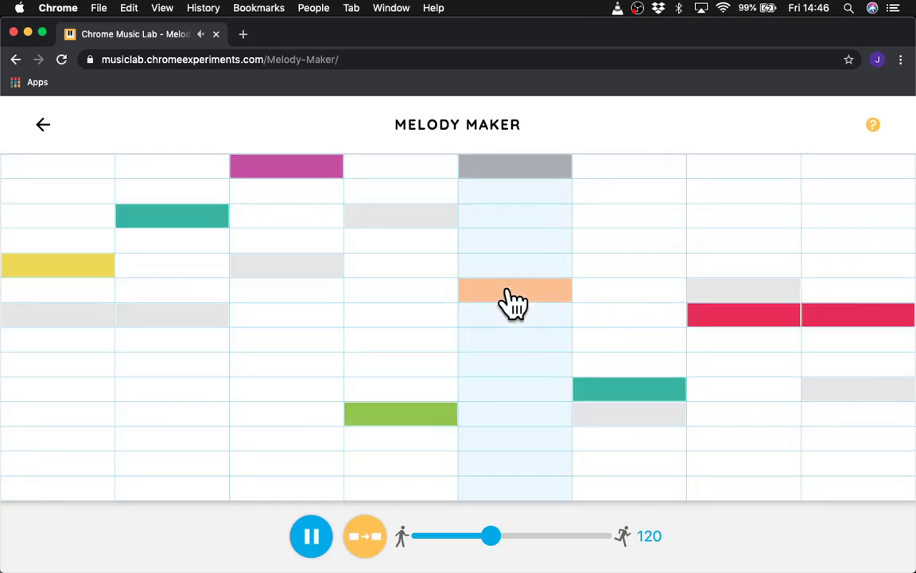
click(648, 216)
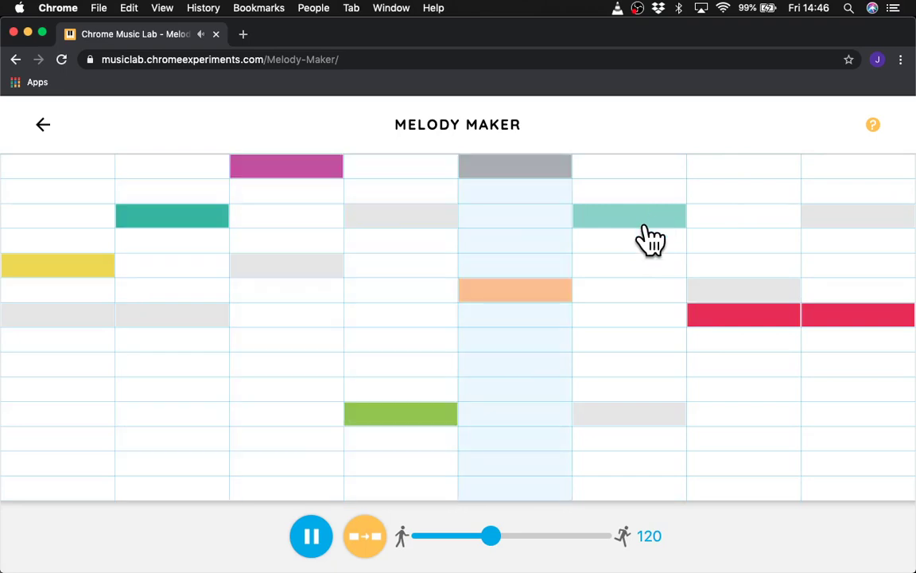
click(643, 342)
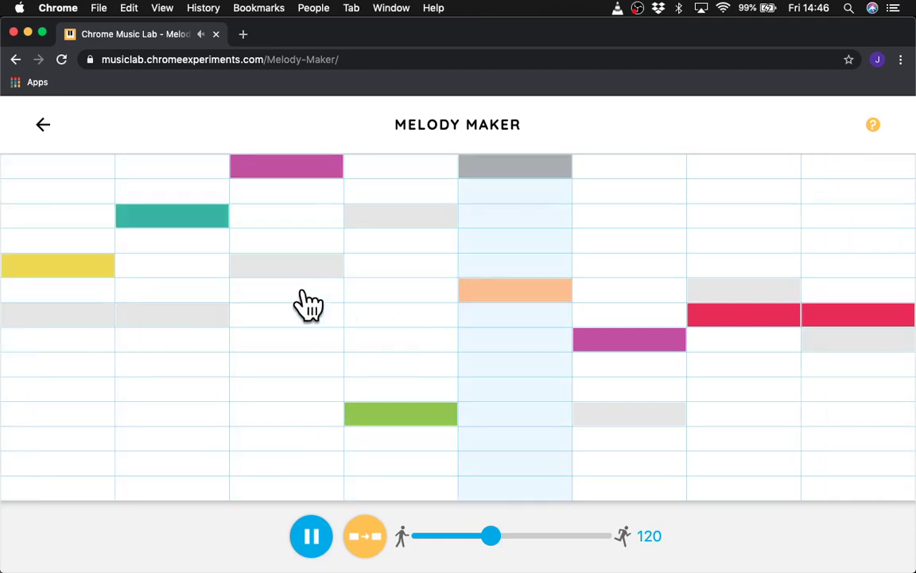
click(293, 316)
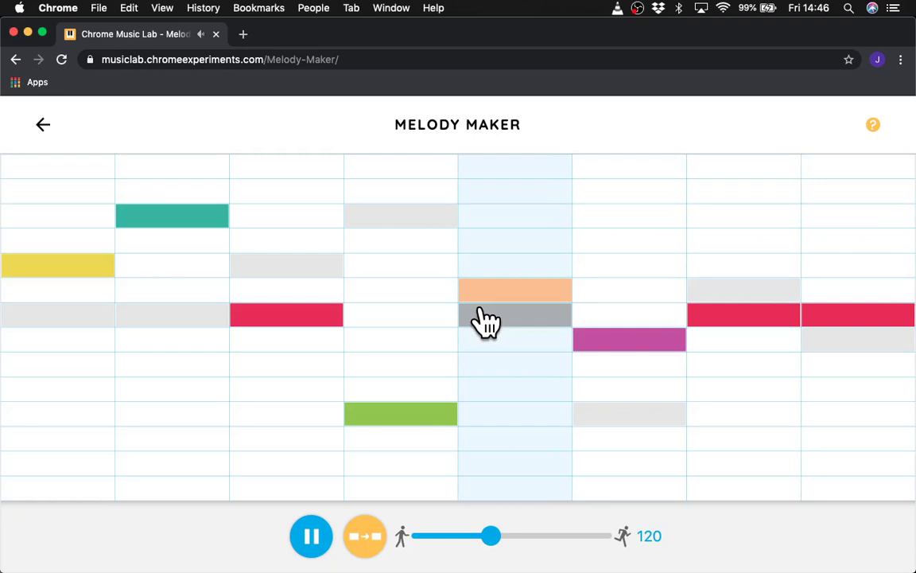
Step: Lower columns 1, 5, 6 and 8, raise column 7 to the top row, and remove columns 2 and 4
click(604, 195)
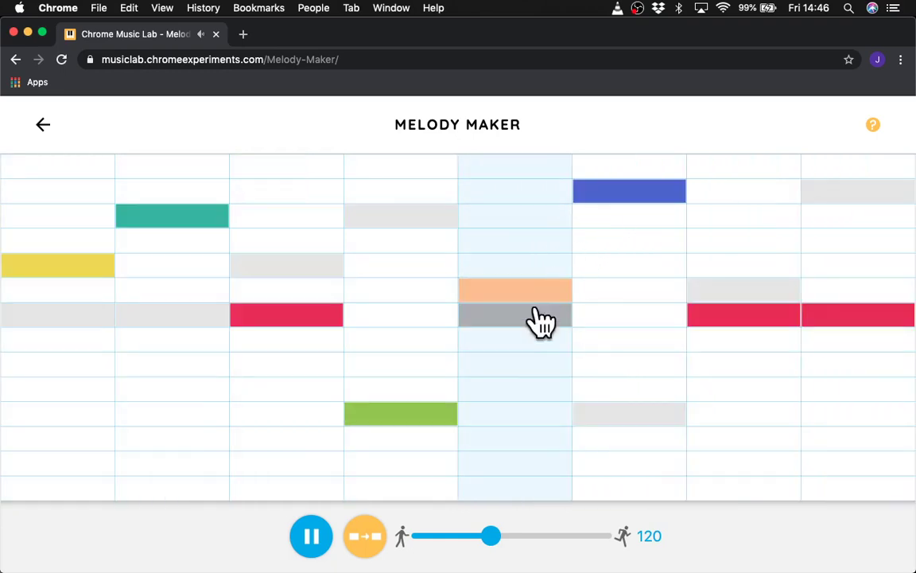
click(474, 415)
click(202, 437)
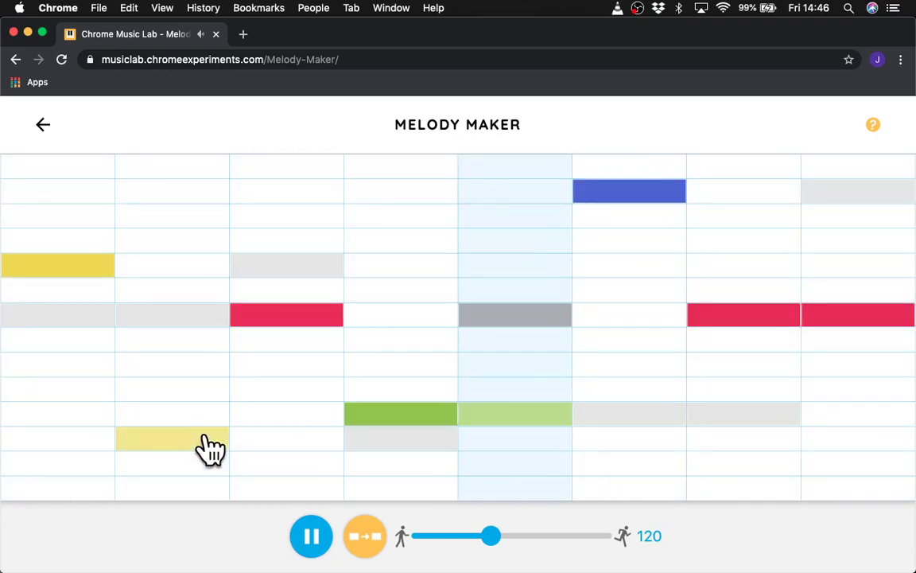
click(430, 214)
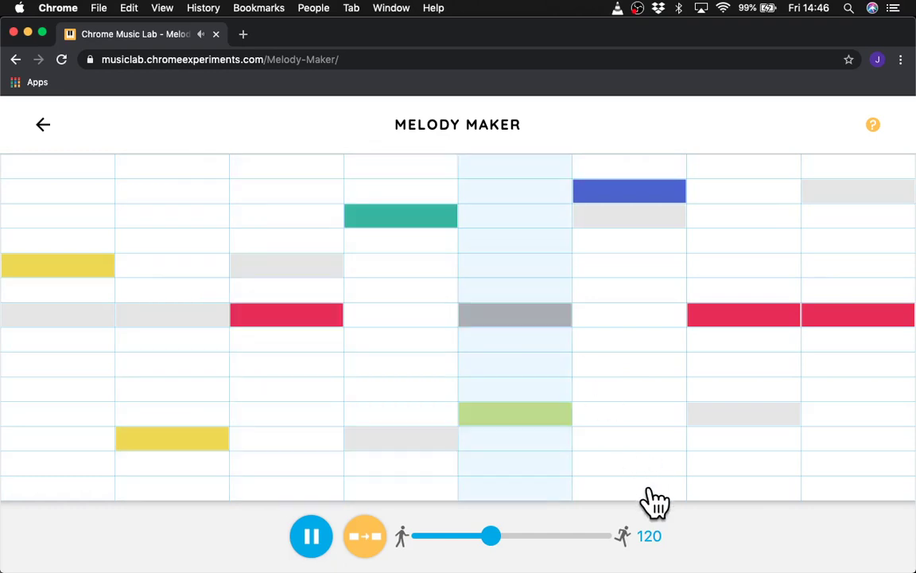
click(640, 487)
click(756, 168)
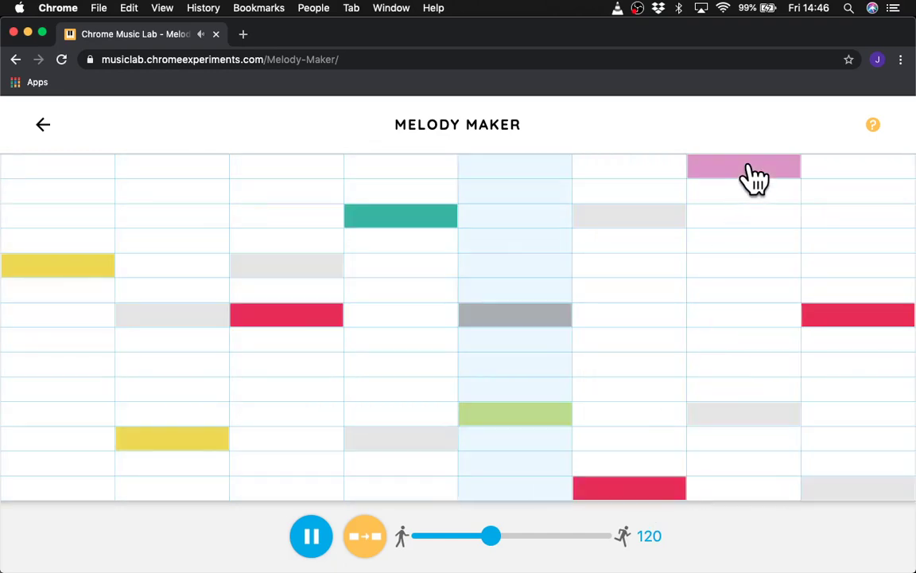
click(848, 438)
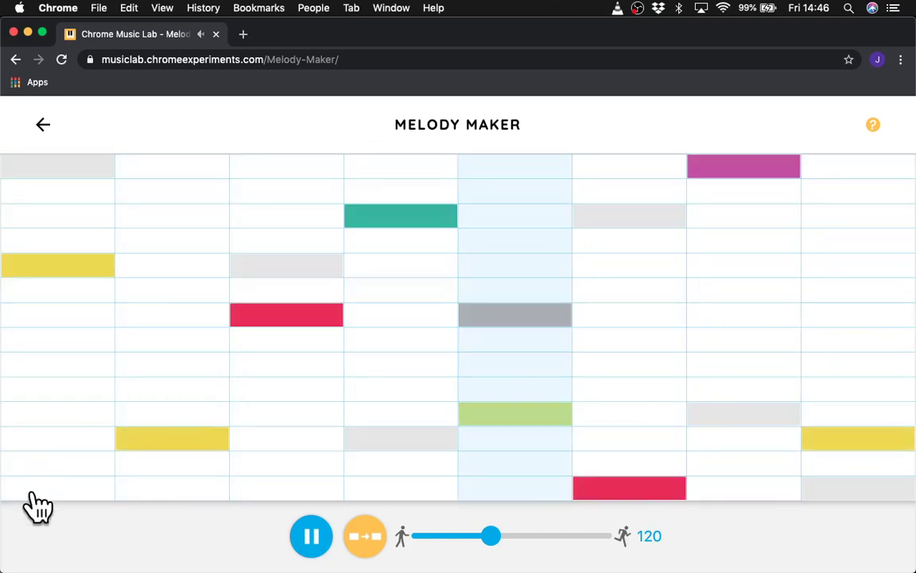
click(45, 488)
click(158, 443)
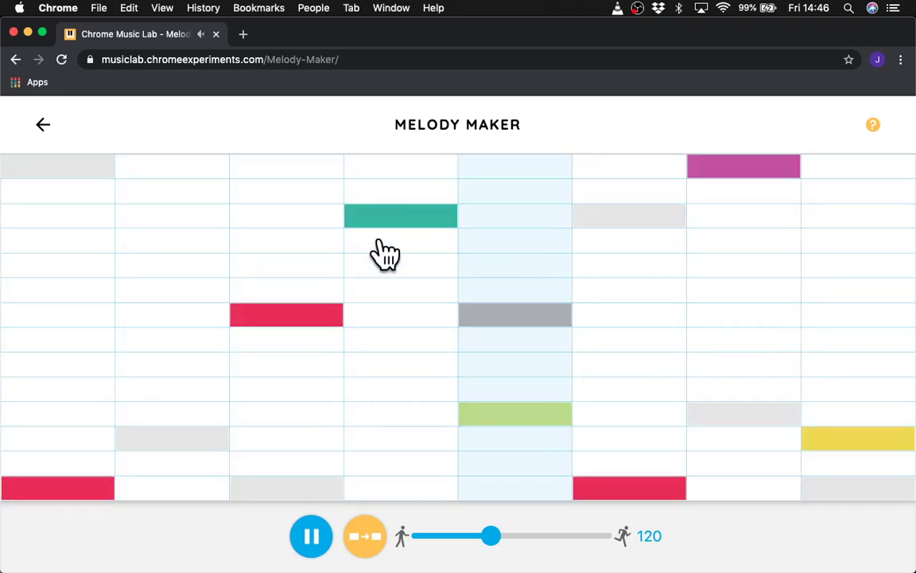
click(400, 216)
Step: Delete the notes in columns 3, 5, 6, 7 and 8, then stop playback
click(640, 490)
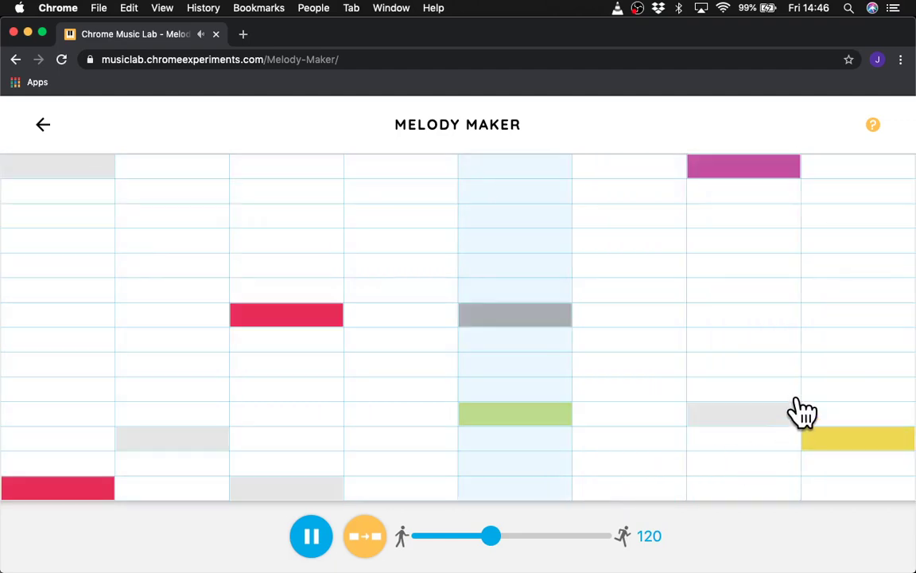
click(755, 170)
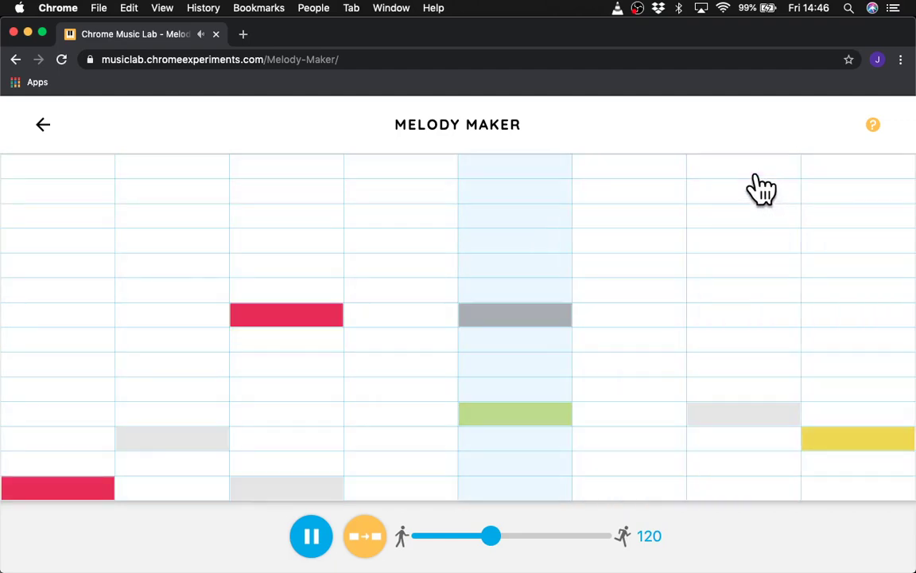
click(860, 437)
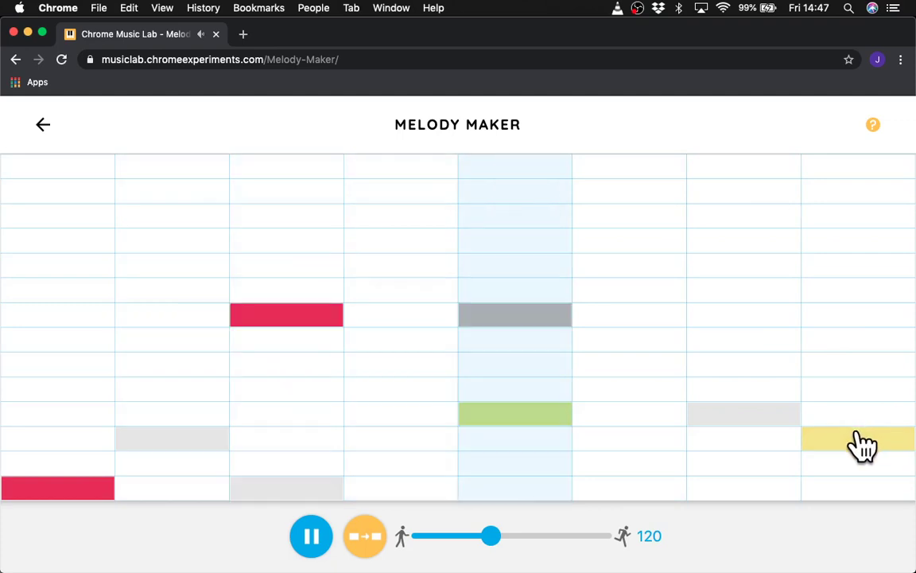
click(561, 414)
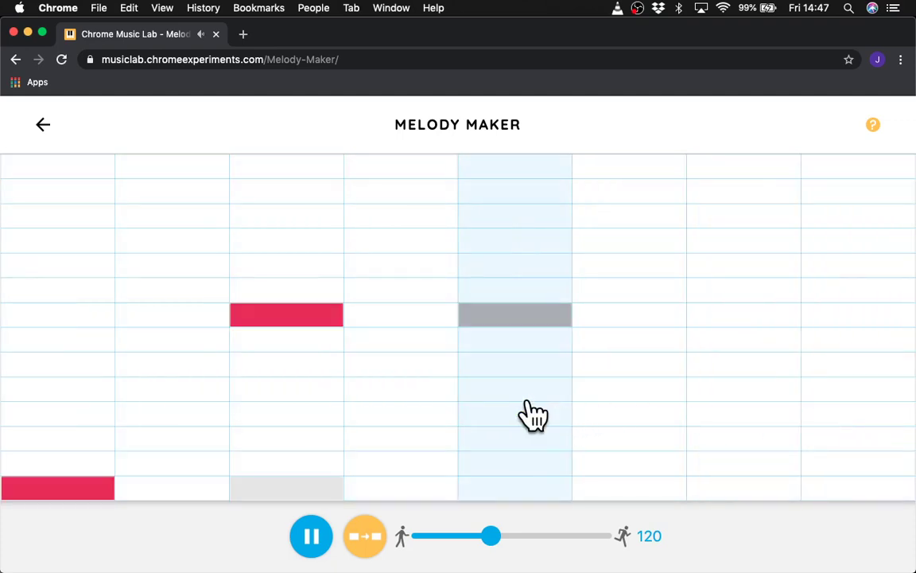
click(318, 317)
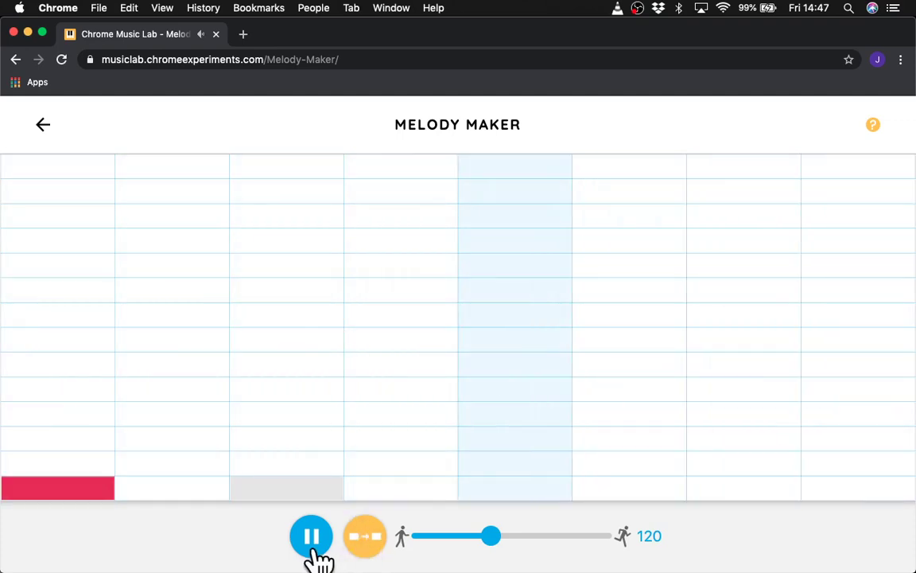
click(311, 536)
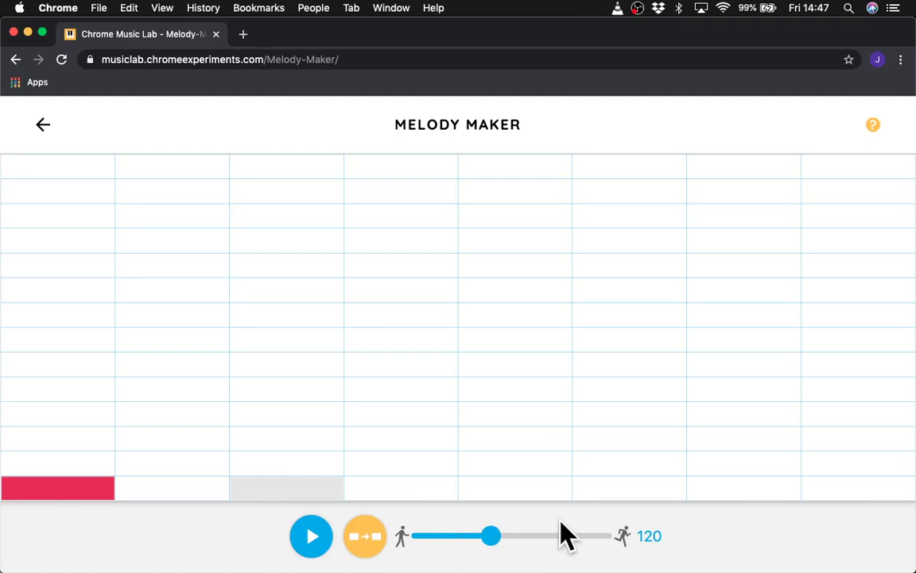
Step: Play the melody, sweep the tempo up to 200, down to 70, then settle at 129 BPM
click(312, 537)
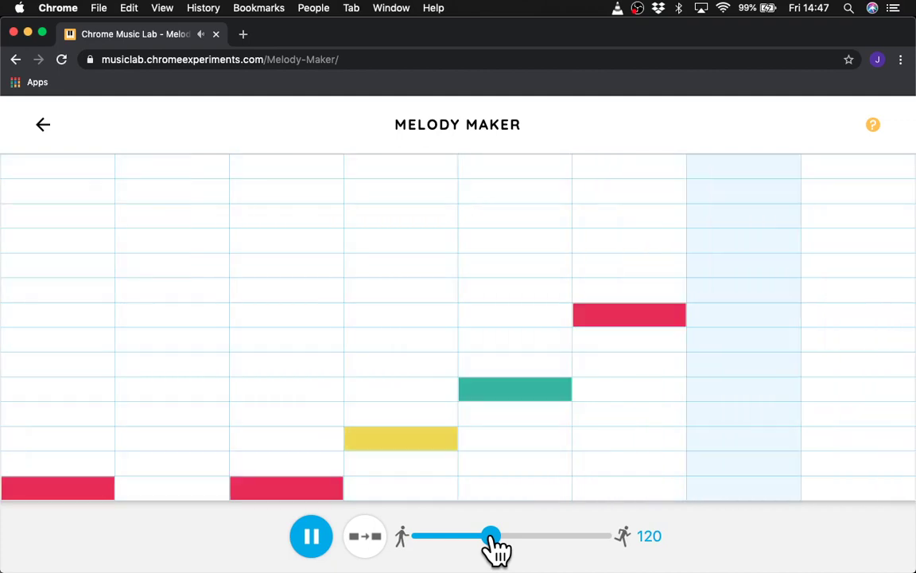
drag(491, 535, 633, 548)
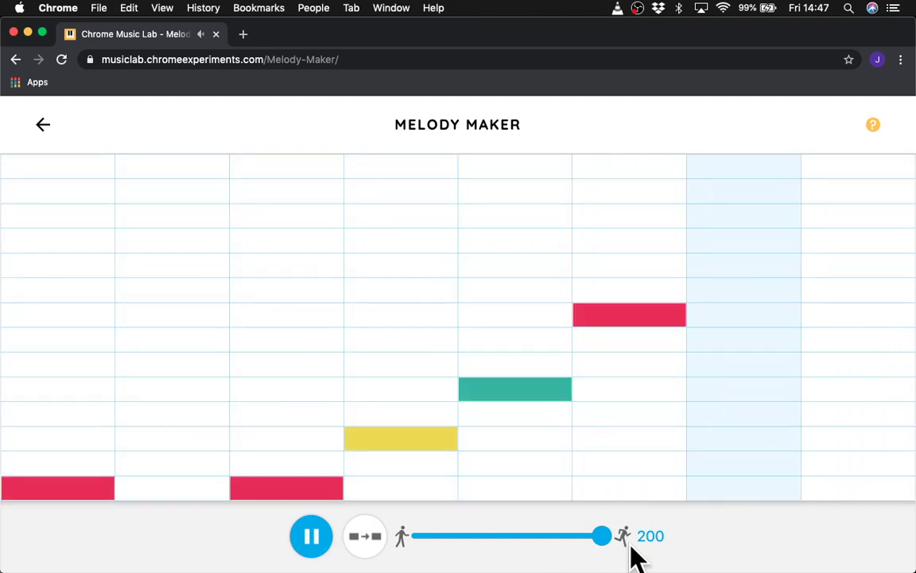
drag(607, 548, 416, 547)
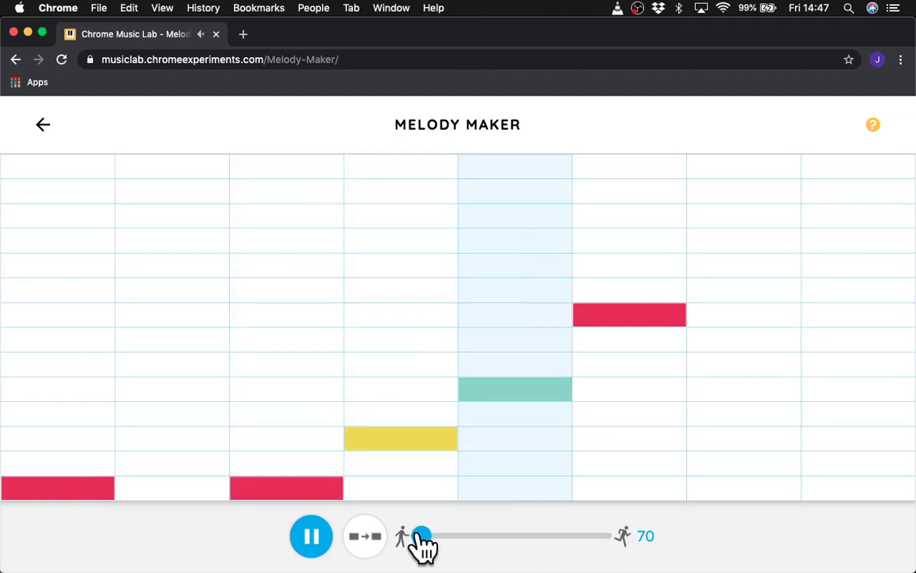
drag(421, 545, 509, 561)
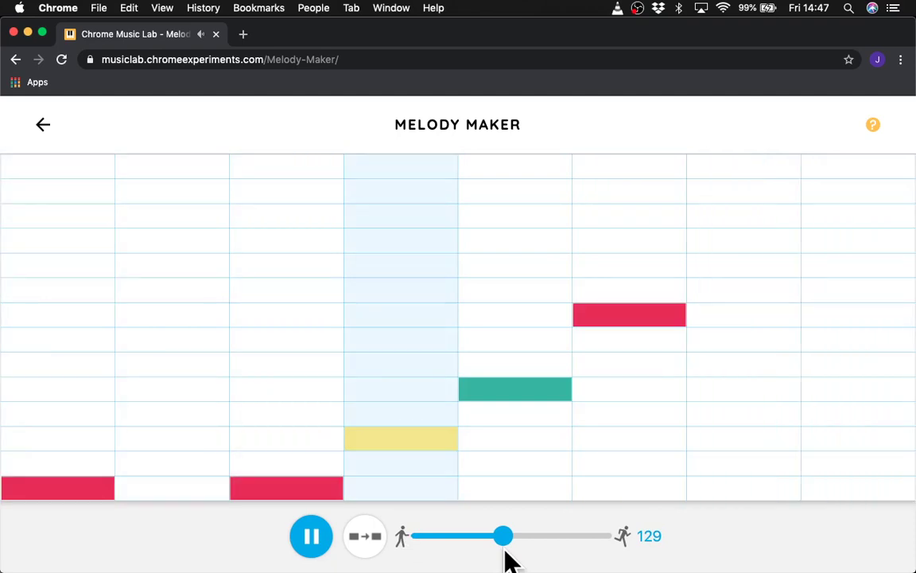
Step: Remove column 4's yellow note, raise column 6's note one row, and add green and yellow notes in columns 7 and 8
click(423, 442)
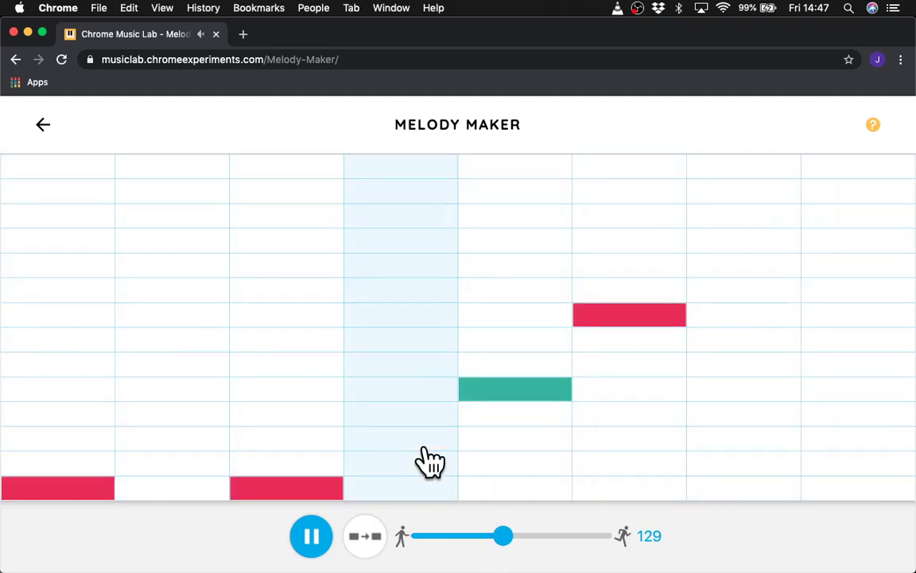
click(624, 289)
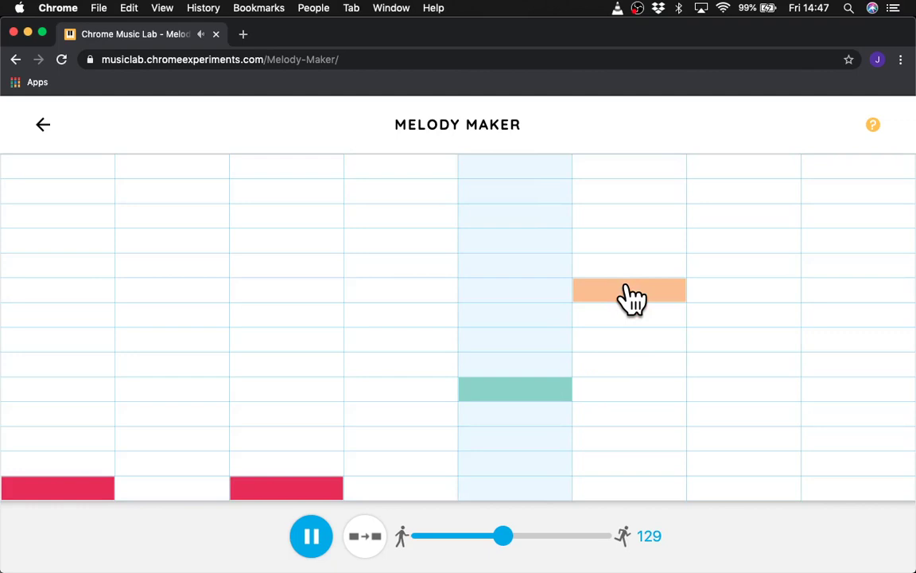
click(725, 241)
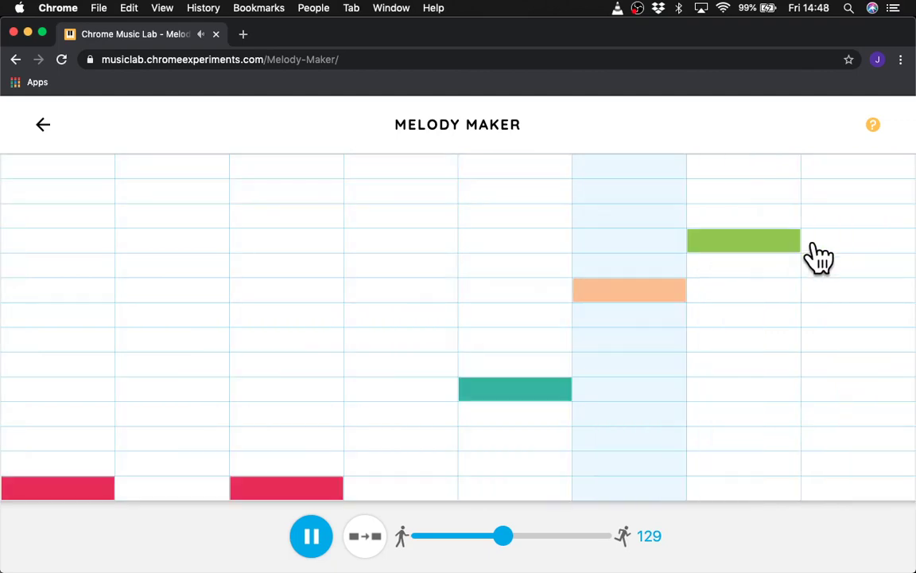
click(824, 262)
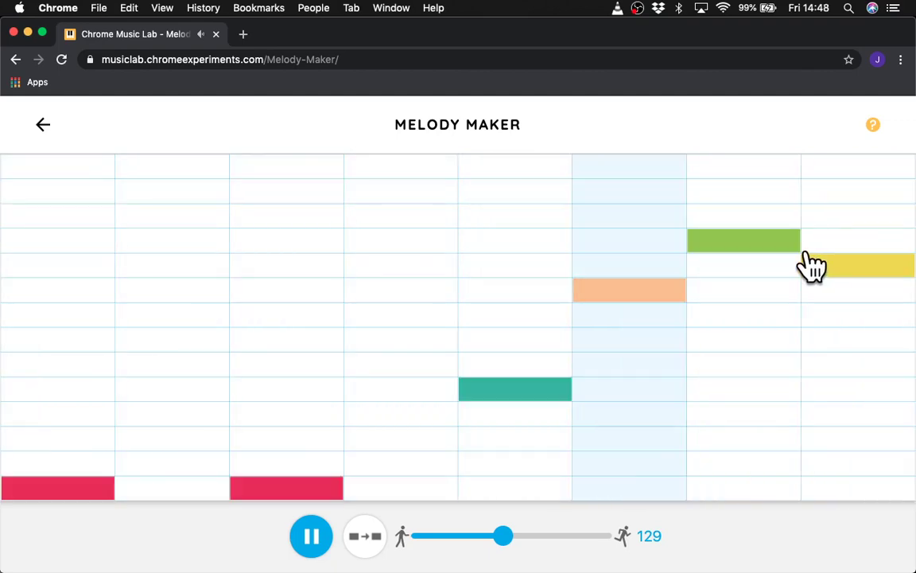
Step: Delete the notes in columns 7, 5, 6, 8 and 3, leaving column 1's low red note, then pause
click(778, 244)
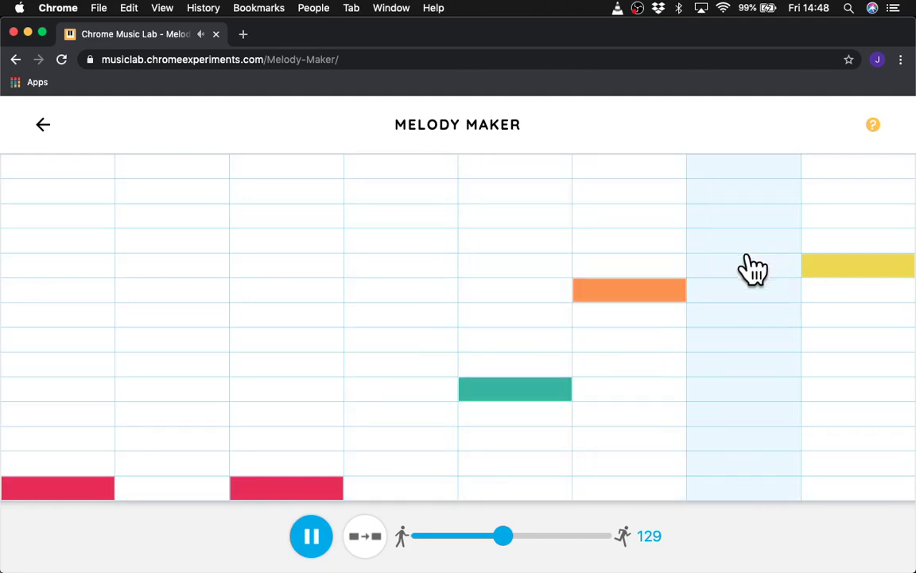
click(555, 387)
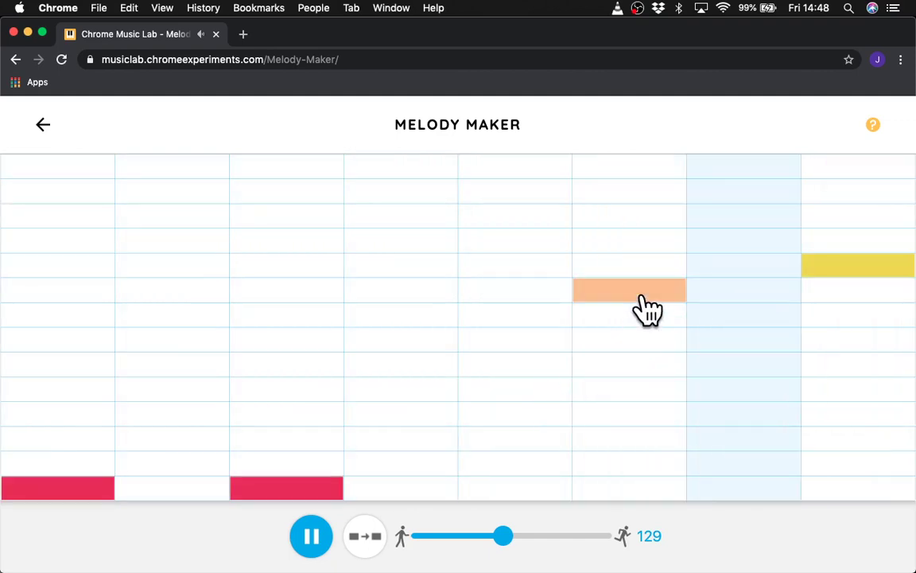
click(644, 291)
click(856, 265)
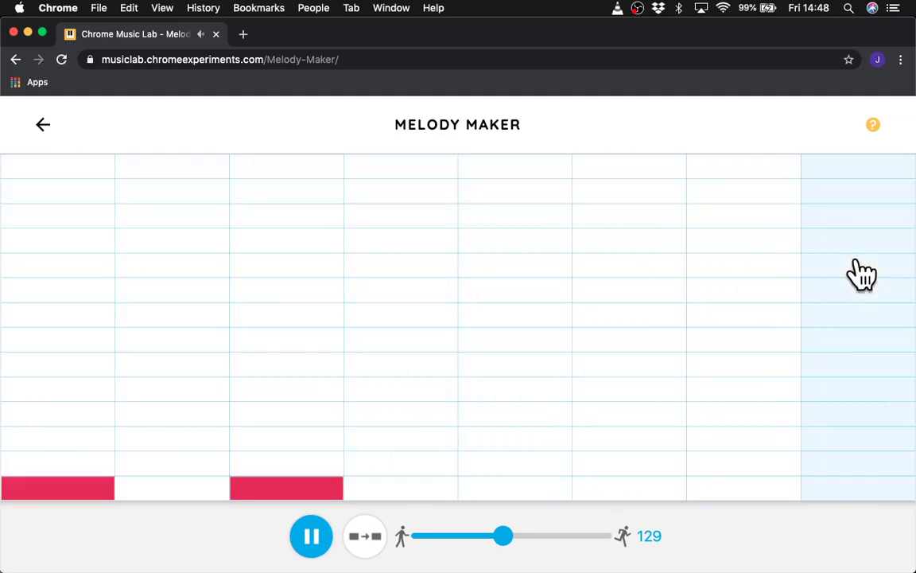
click(312, 493)
click(318, 542)
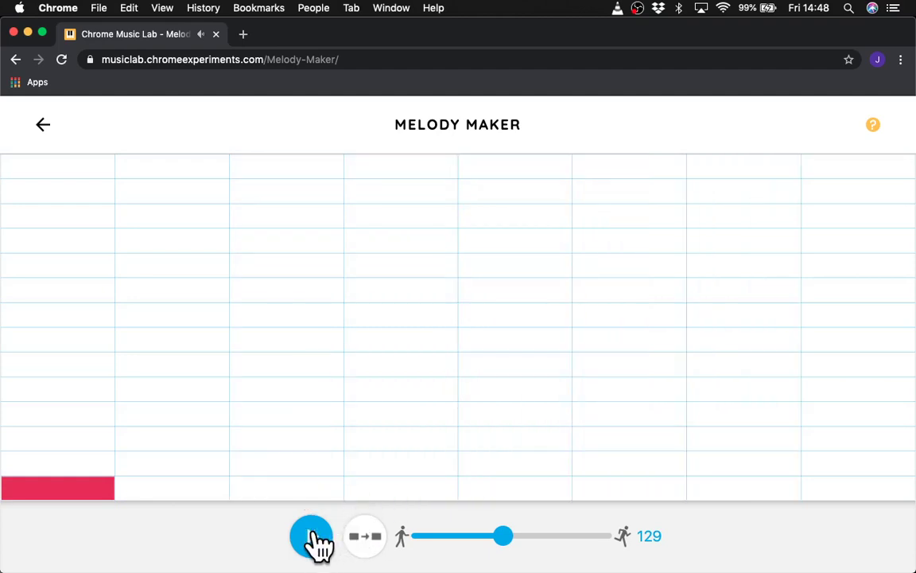